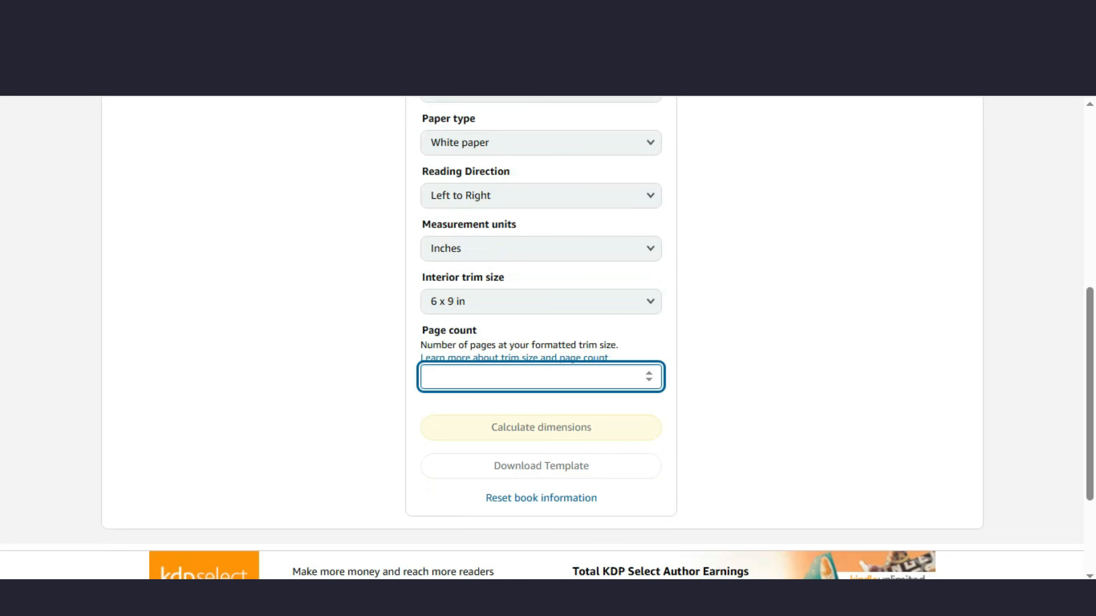
Step: Enter 120 as the page count and calculate the cover dimensions
right_click(447, 378)
click(501, 157)
click(751, 259)
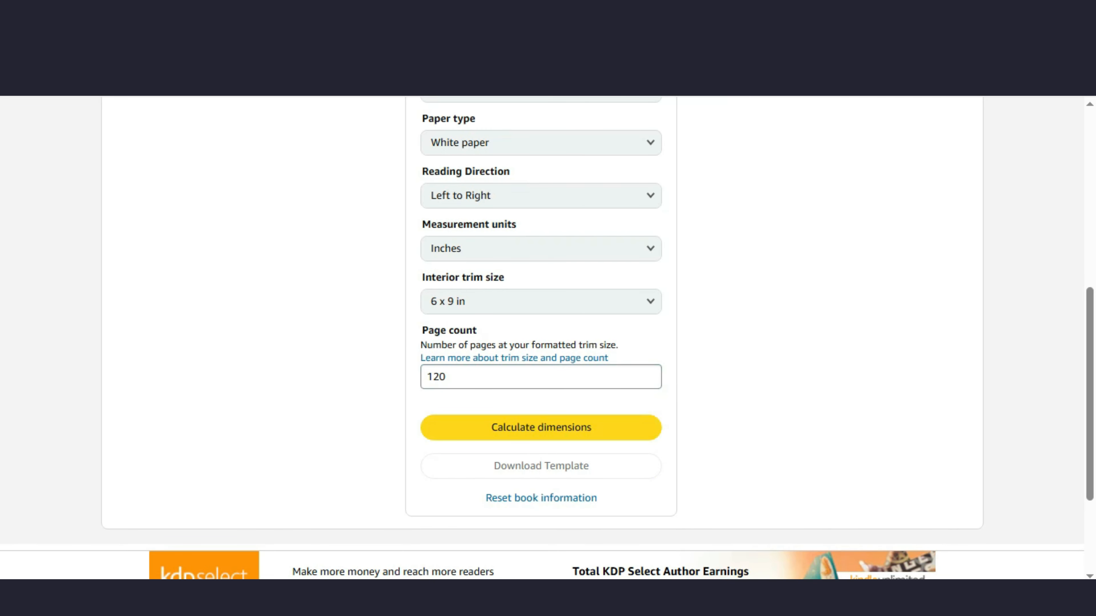
click(541, 427)
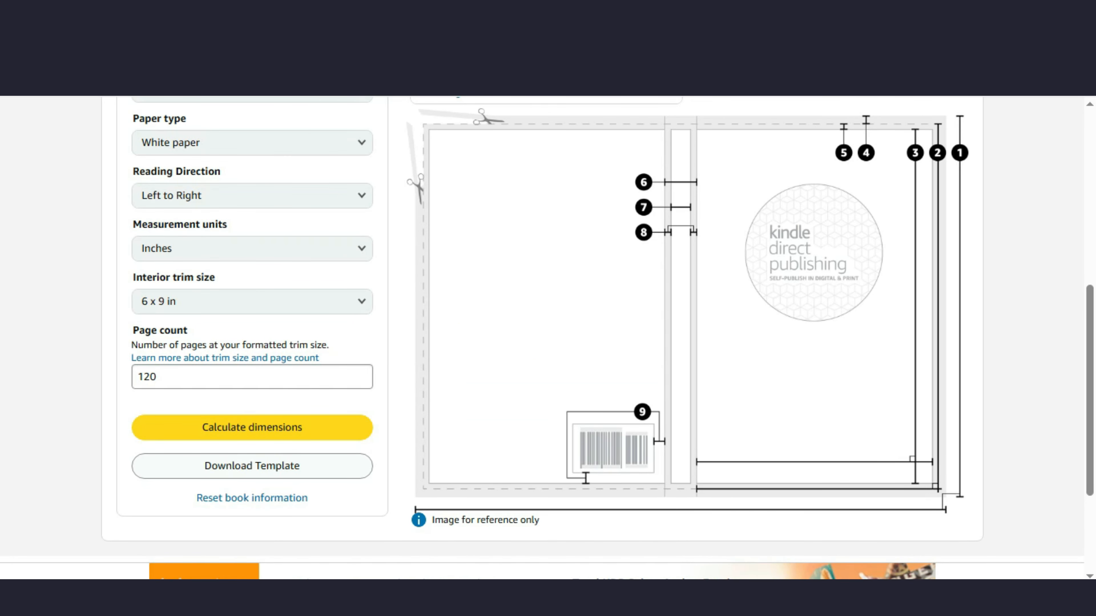
Step: Review the calculated cover dimensions and attempt to download the cover template
scroll(548, 337, up, 2)
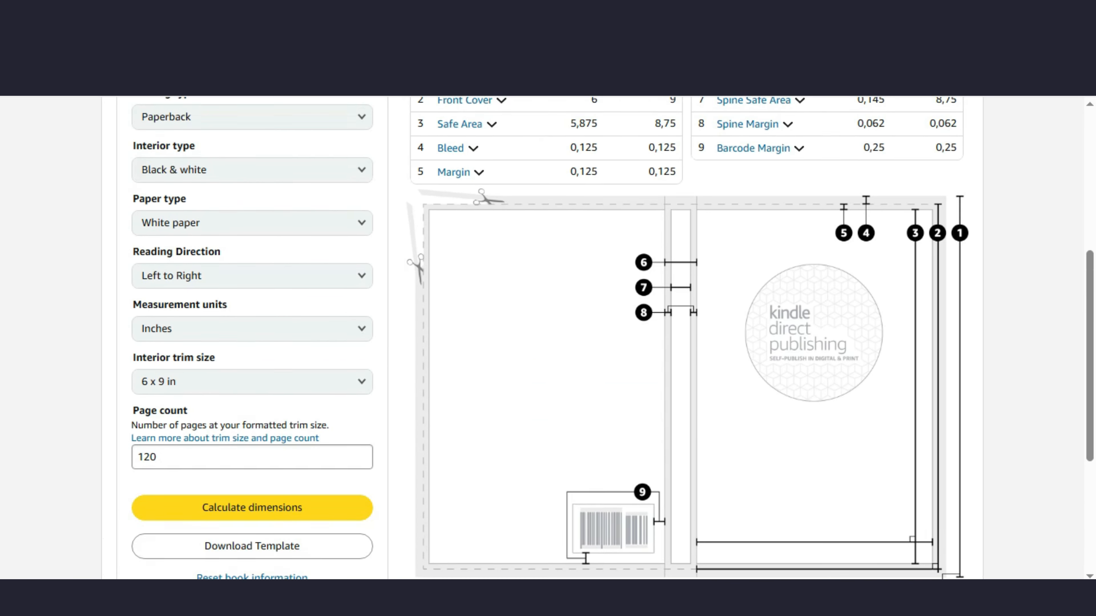
scroll(605, 338, down, 2)
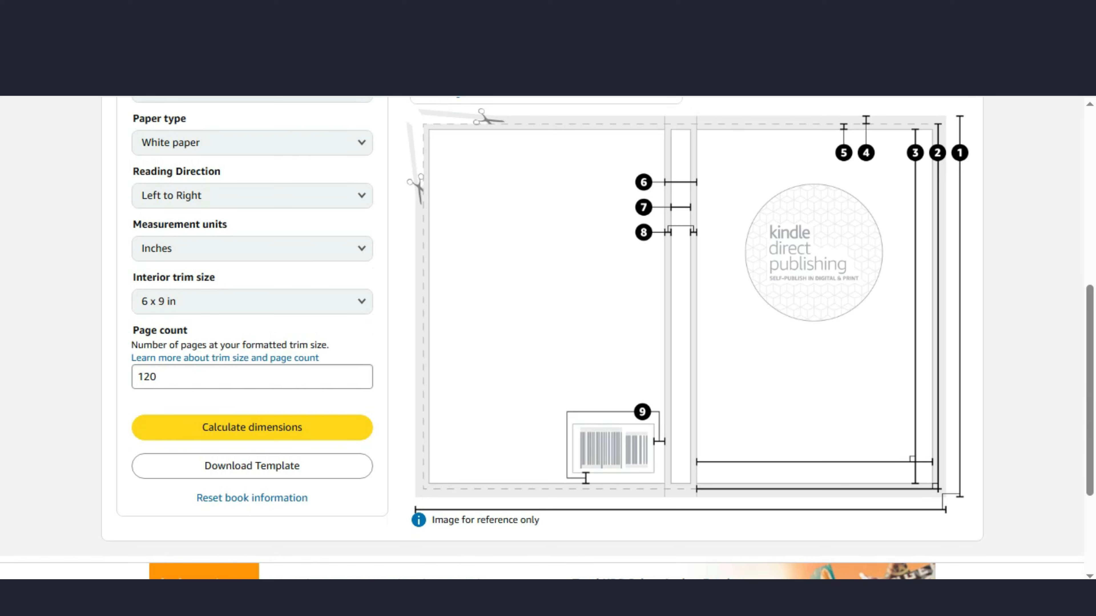
click(252, 466)
scroll(605, 338, up, 2)
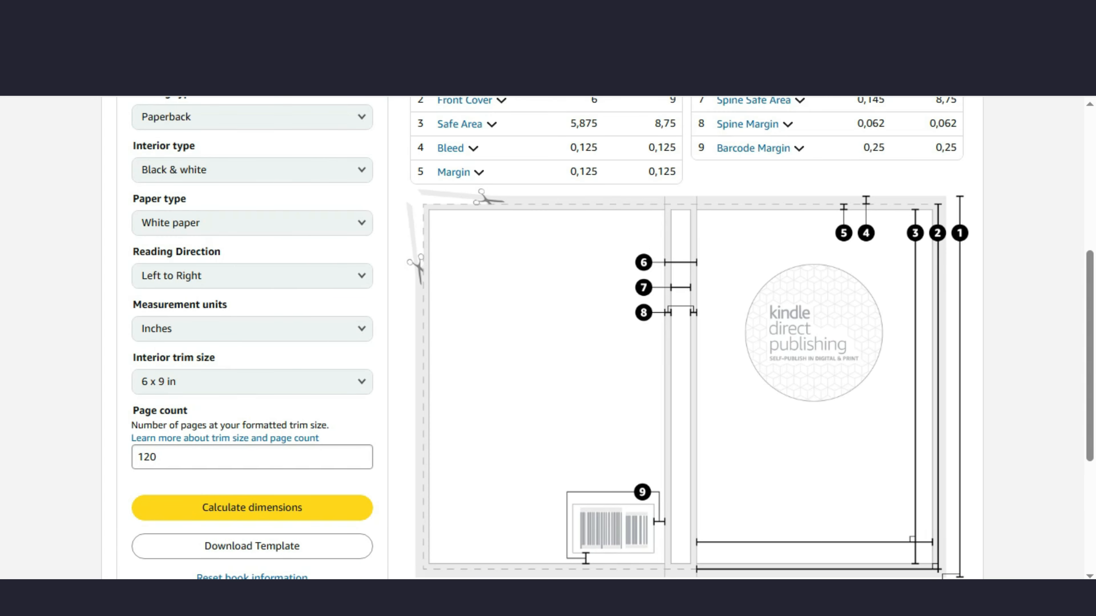
scroll(606, 338, down, 2)
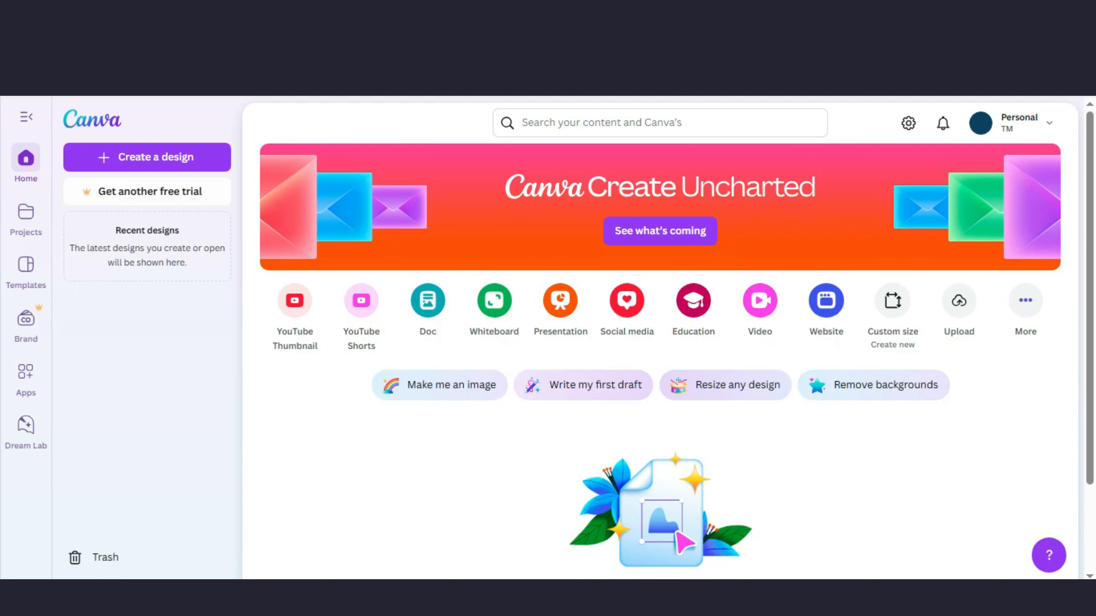
Step: Create a custom-size Canva design of 12.52 × 9.25 inches using the full cover dimensions
click(893, 301)
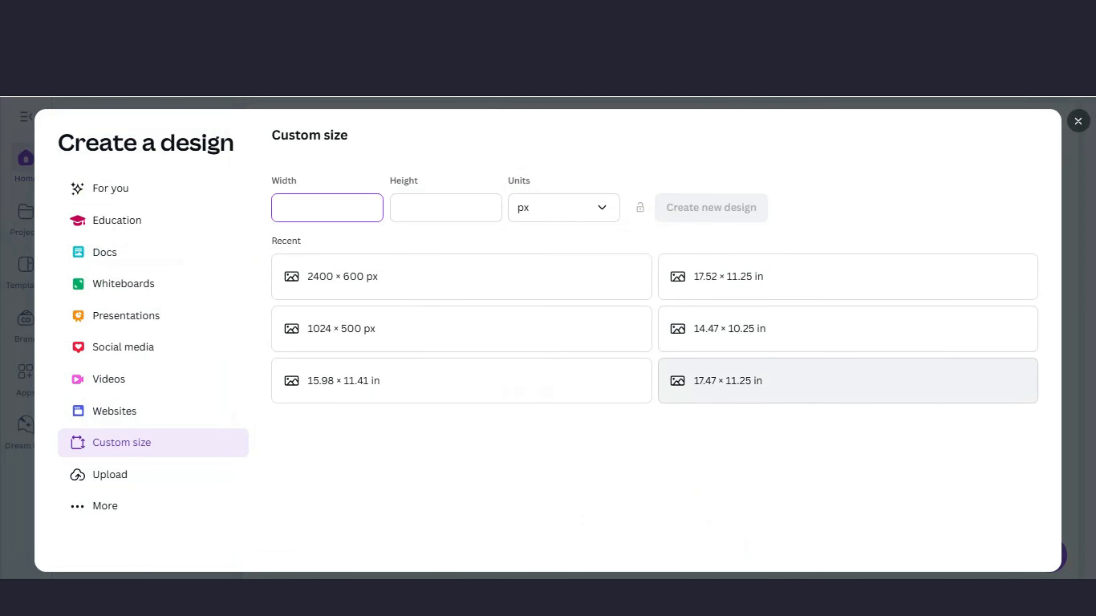
click(563, 208)
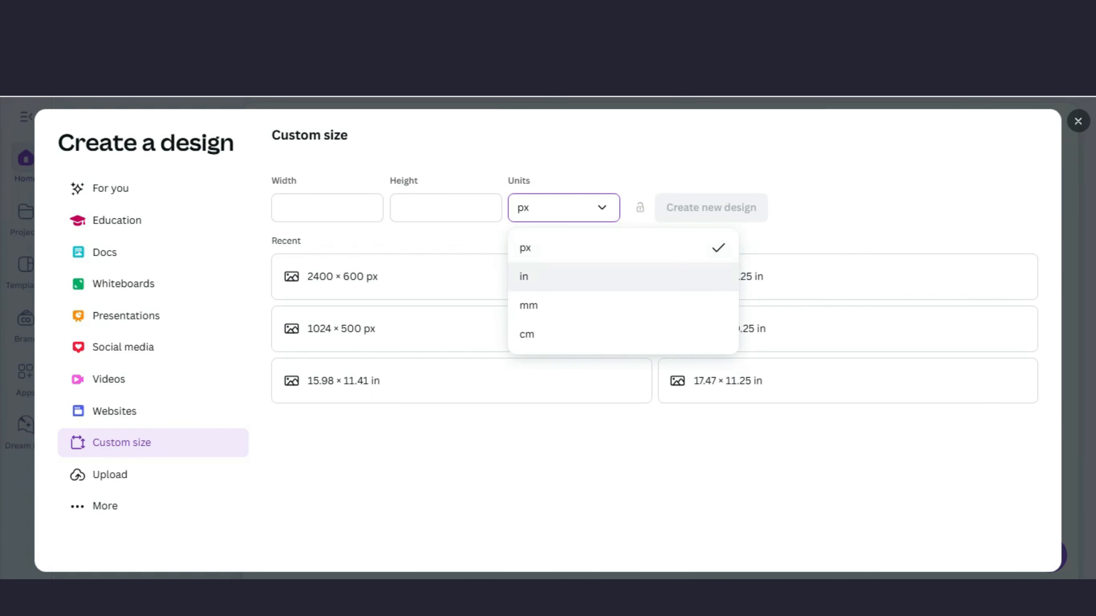
click(561, 276)
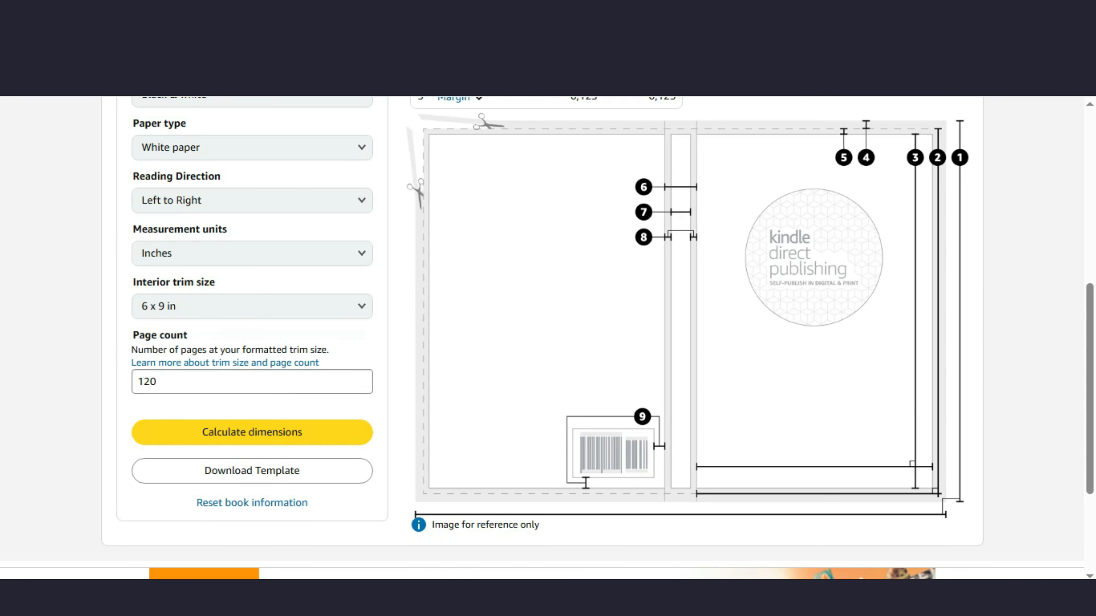
scroll(548, 336, up, 4)
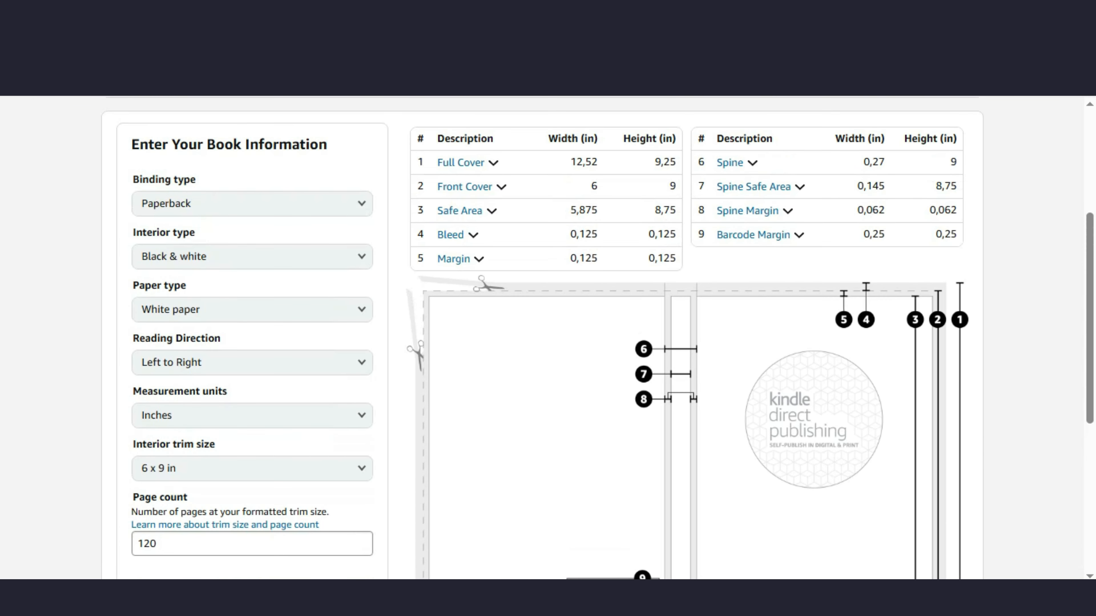
scroll(547, 336, up, 1)
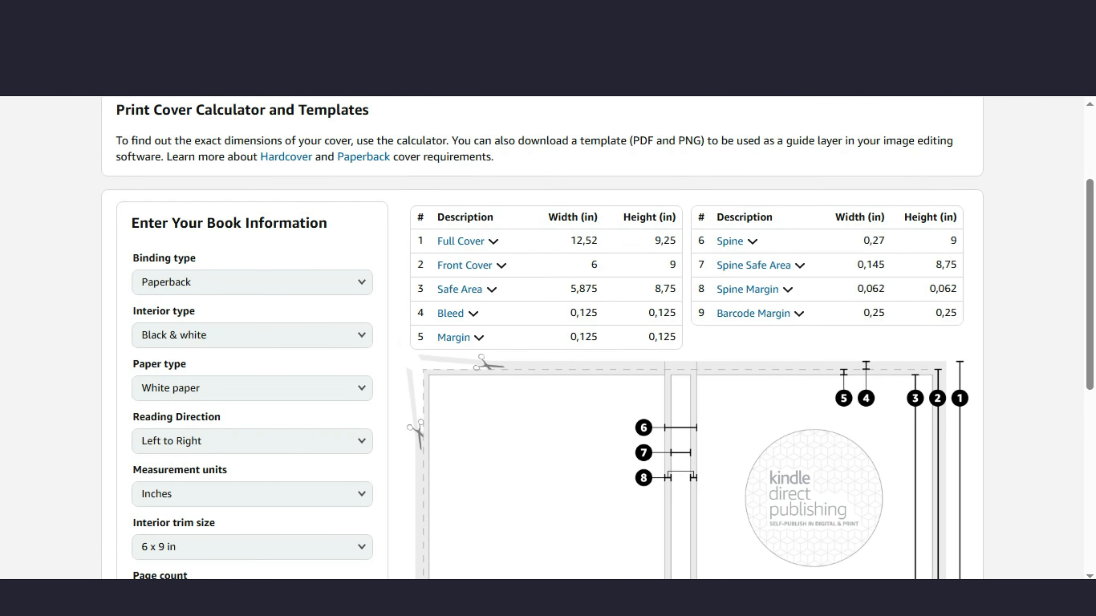
drag(571, 241, 676, 241)
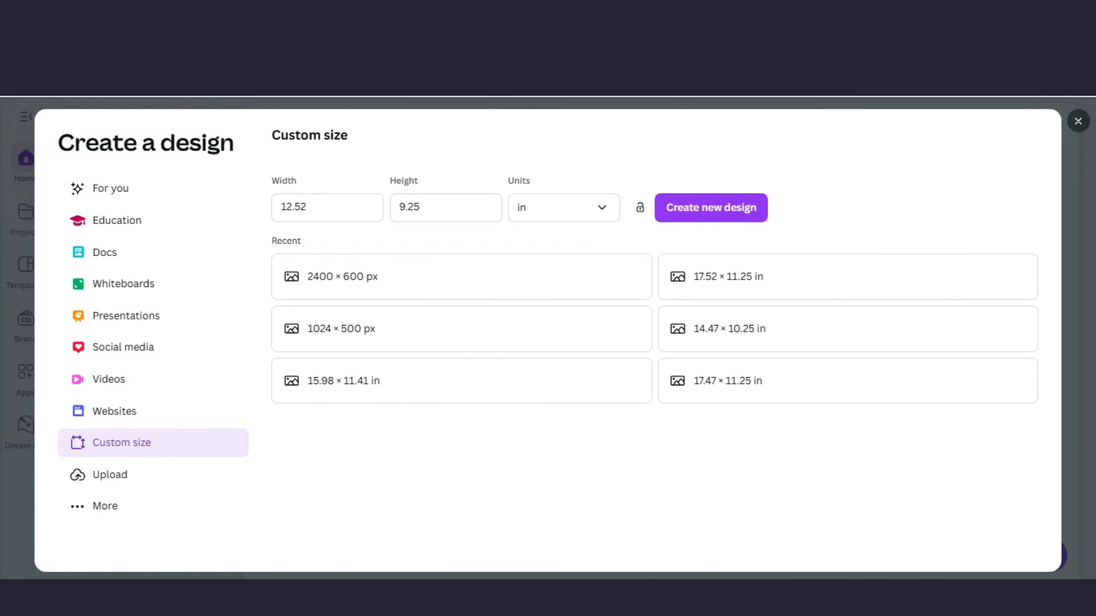
click(307, 207)
click(420, 207)
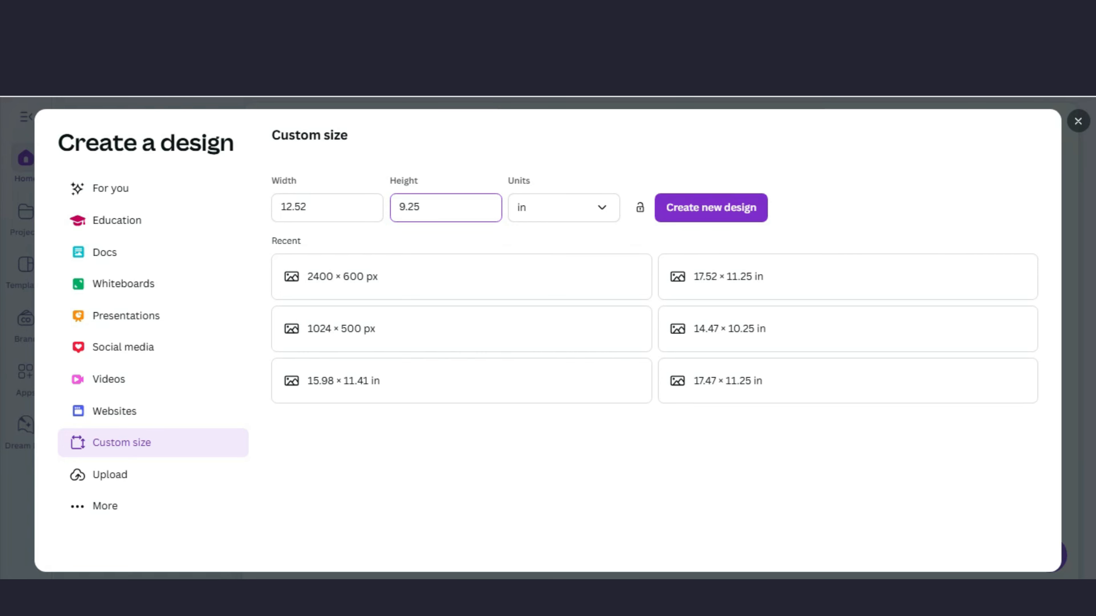
click(711, 207)
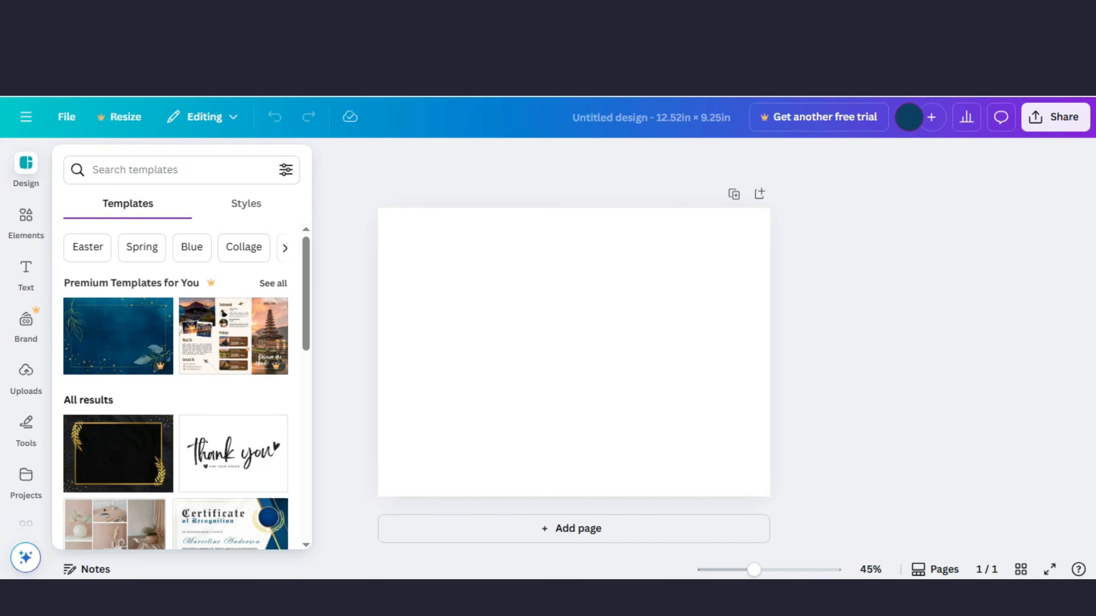
Step: Return to the cover calculator, recalculate the dimensions and download the cover template
click(893, 35)
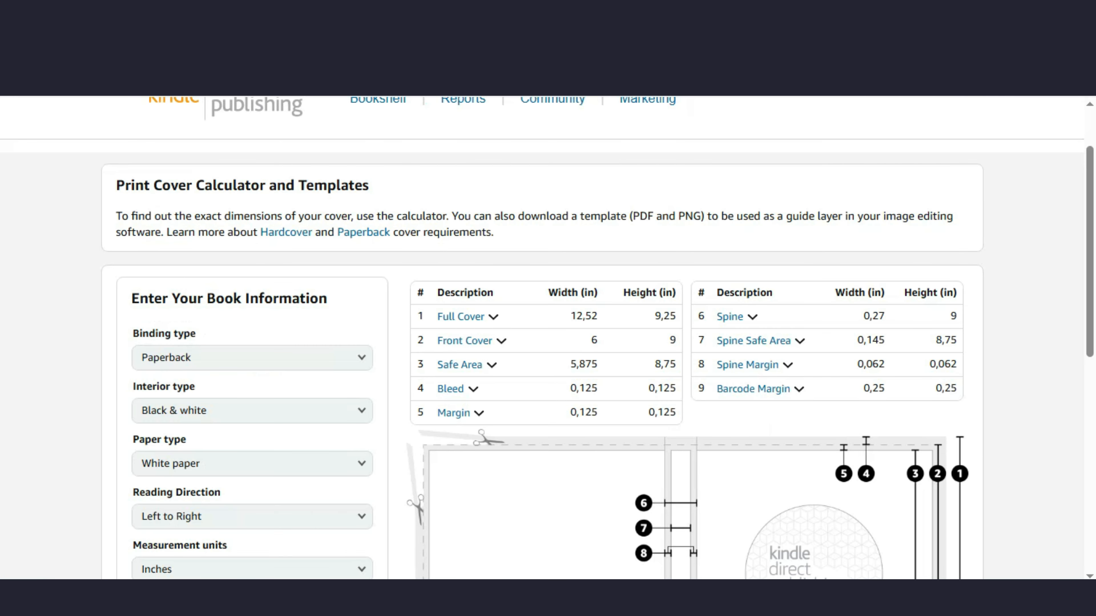
scroll(548, 338, down, 7)
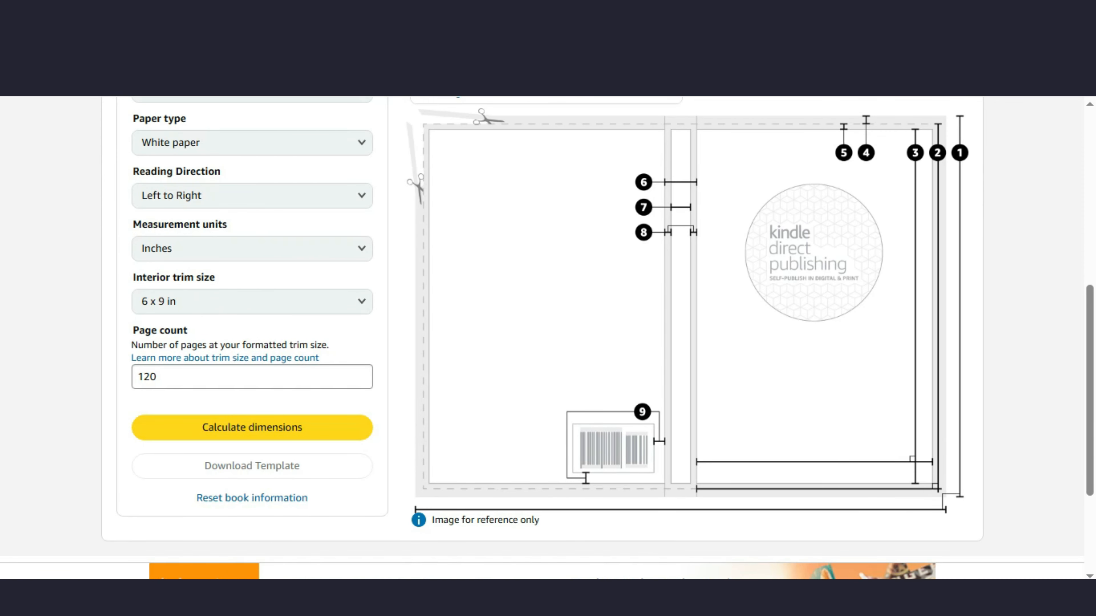
click(252, 428)
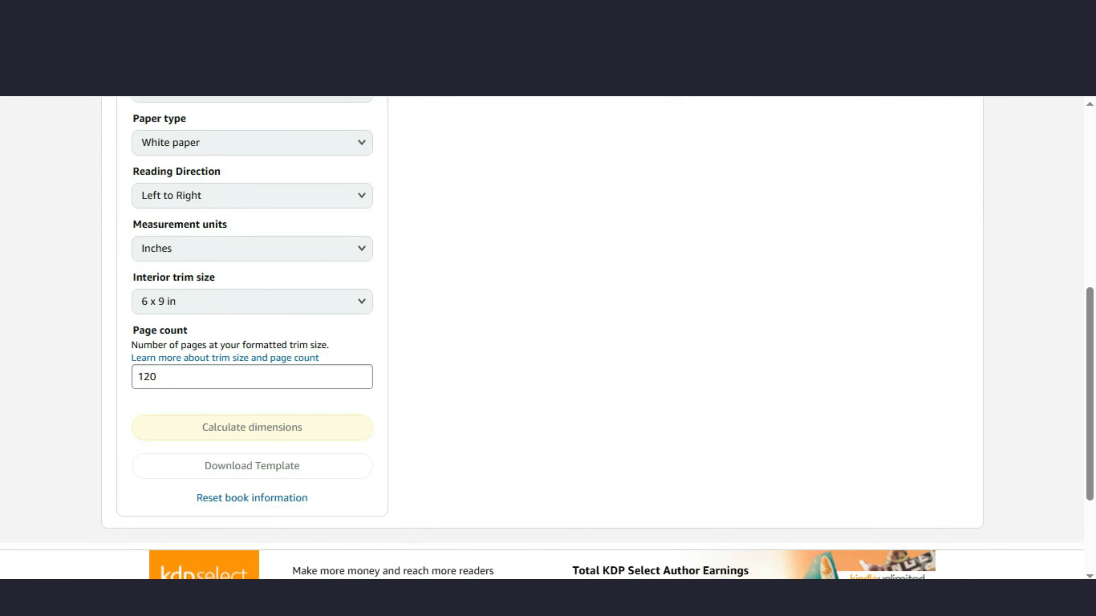
click(252, 466)
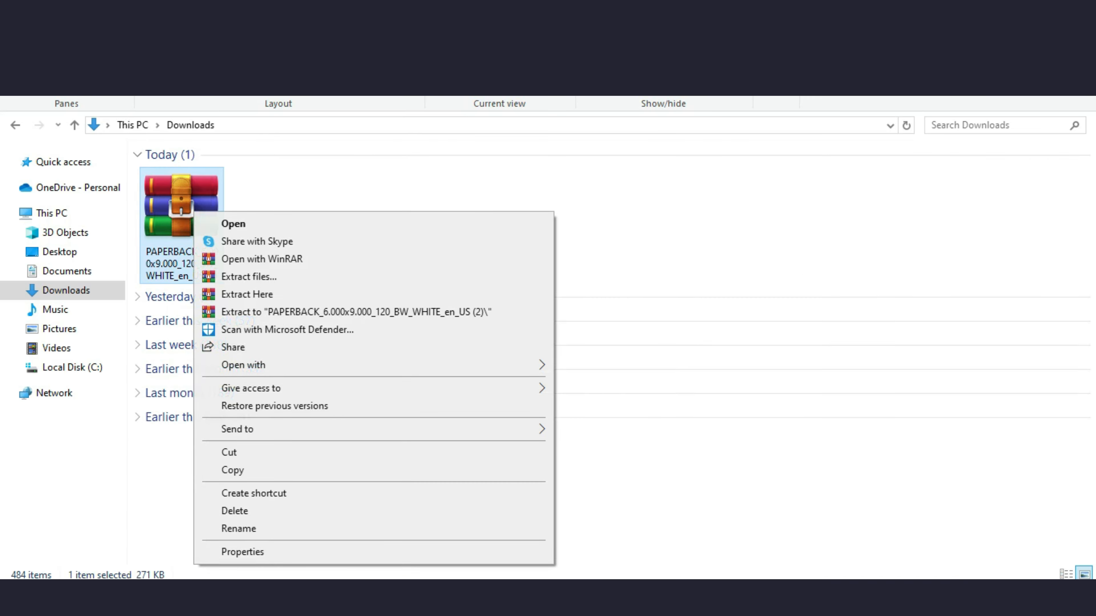
Step: Extract the downloaded template archive into its own folder and open it
click(356, 312)
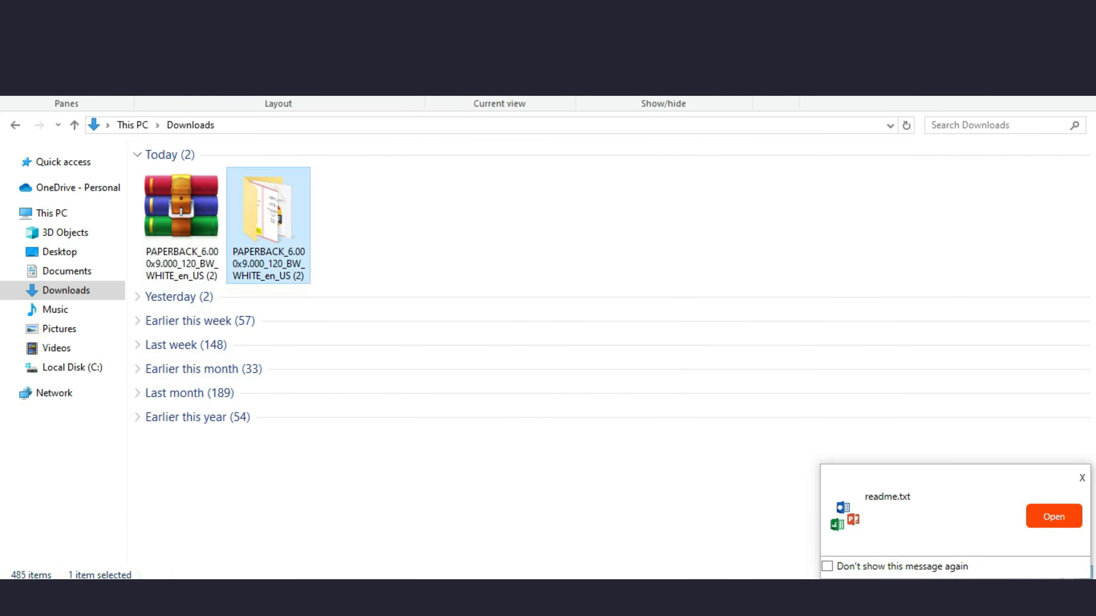
double_click(268, 216)
double_click(268, 199)
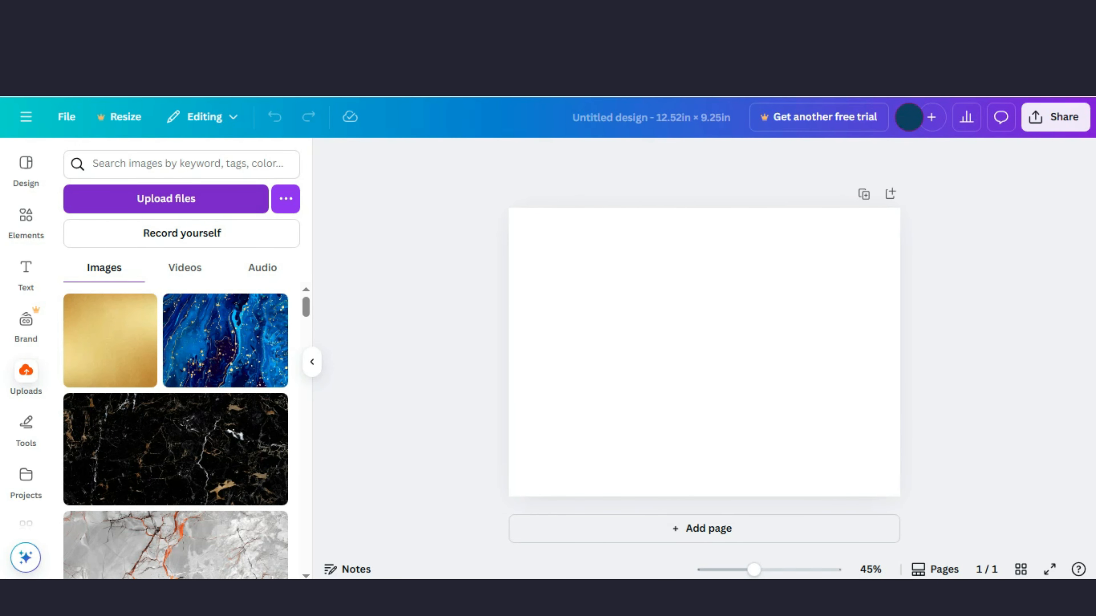
Step: Upload the PNG cover template file and add it to the design
click(167, 199)
double_click(194, 173)
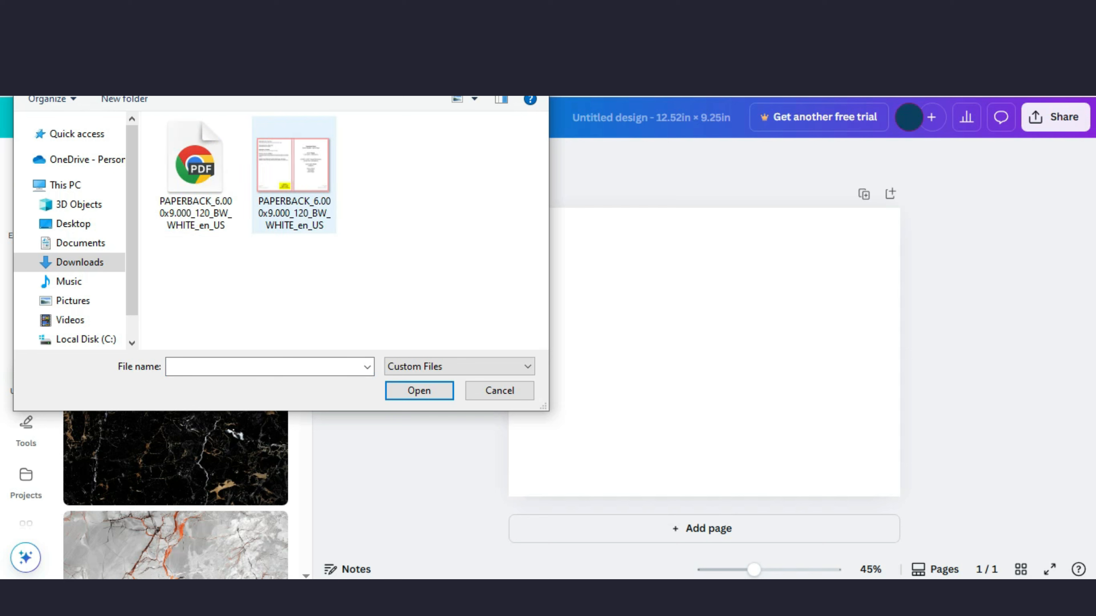
double_click(294, 175)
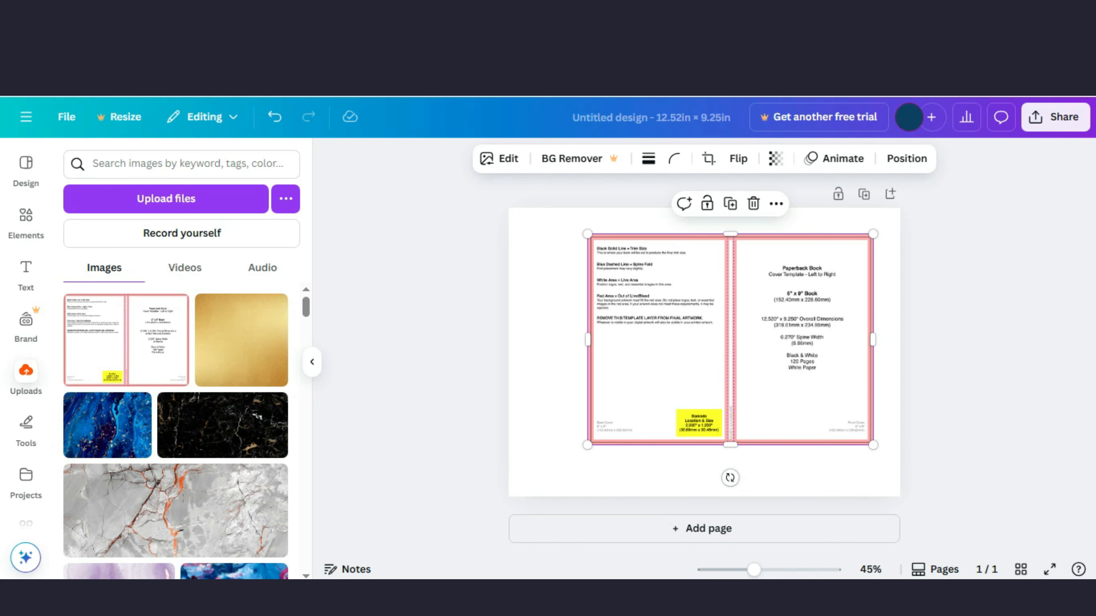
Step: Move and resize the template image so it fills the whole page
drag(730, 340, 757, 313)
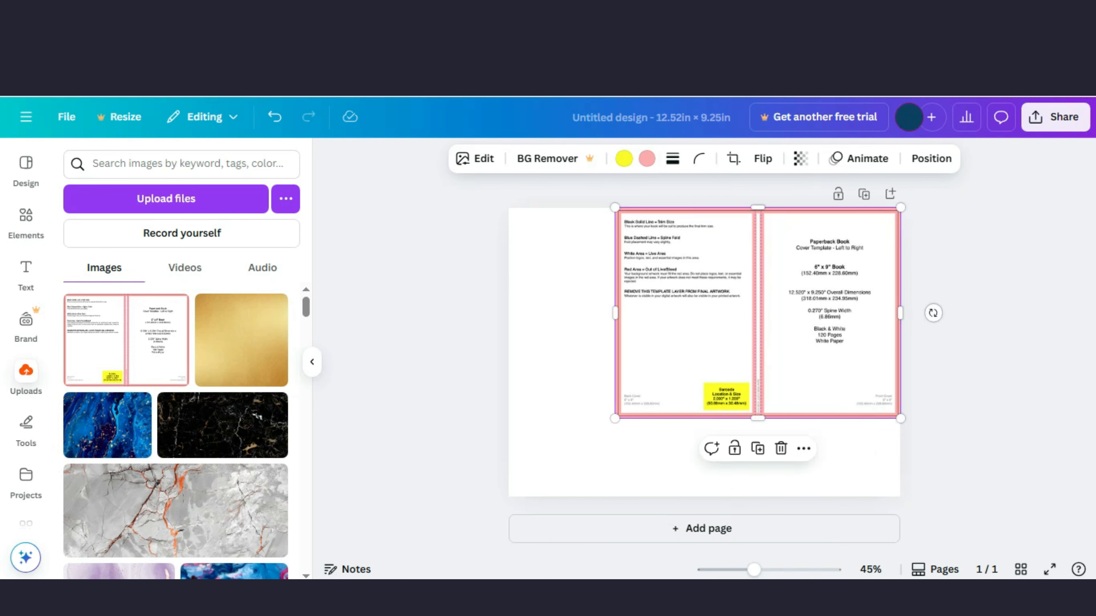
drag(615, 417, 509, 496)
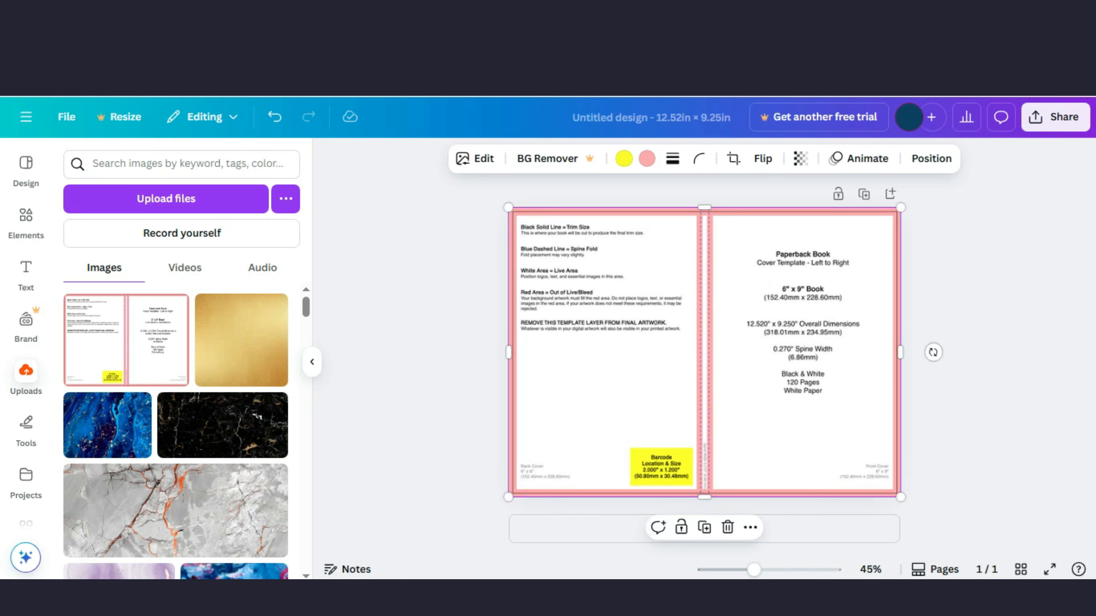
key(Escape)
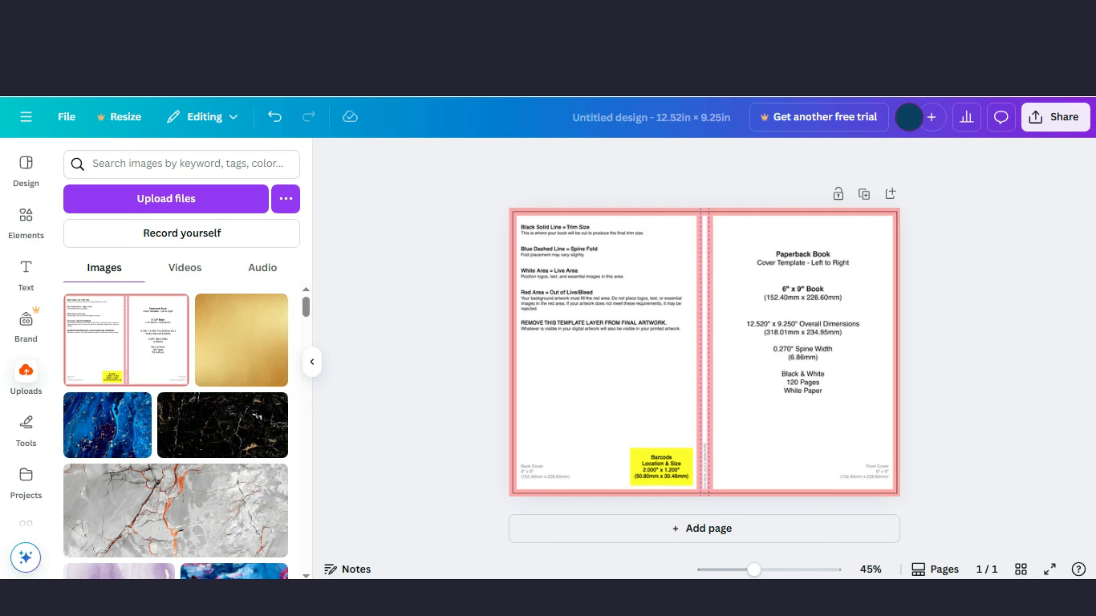
key(ctrl+z)
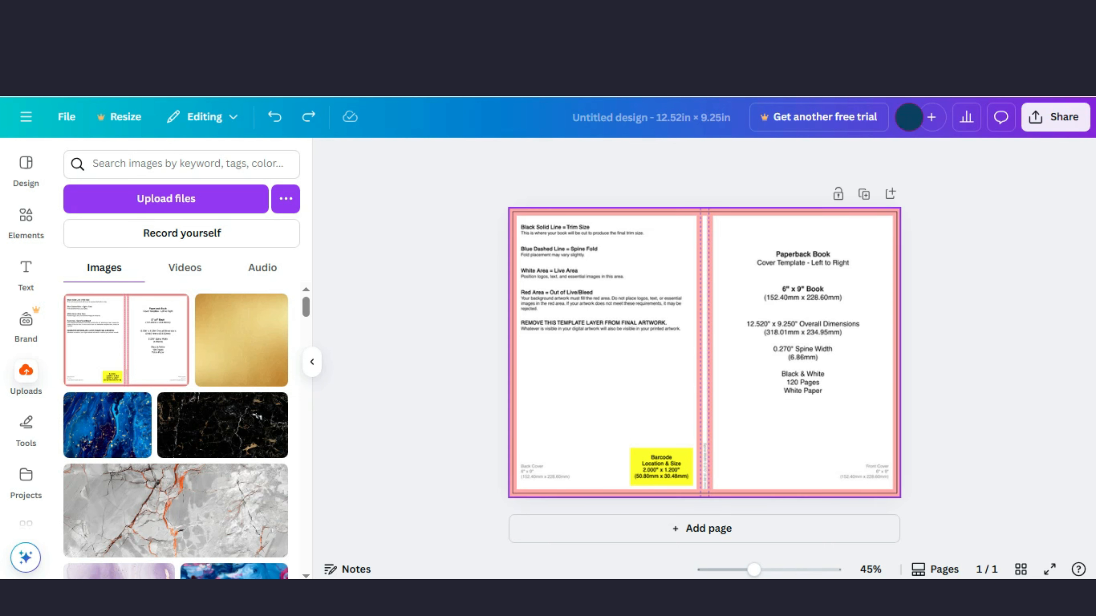
Step: Lock the template image in place
right_click(668, 365)
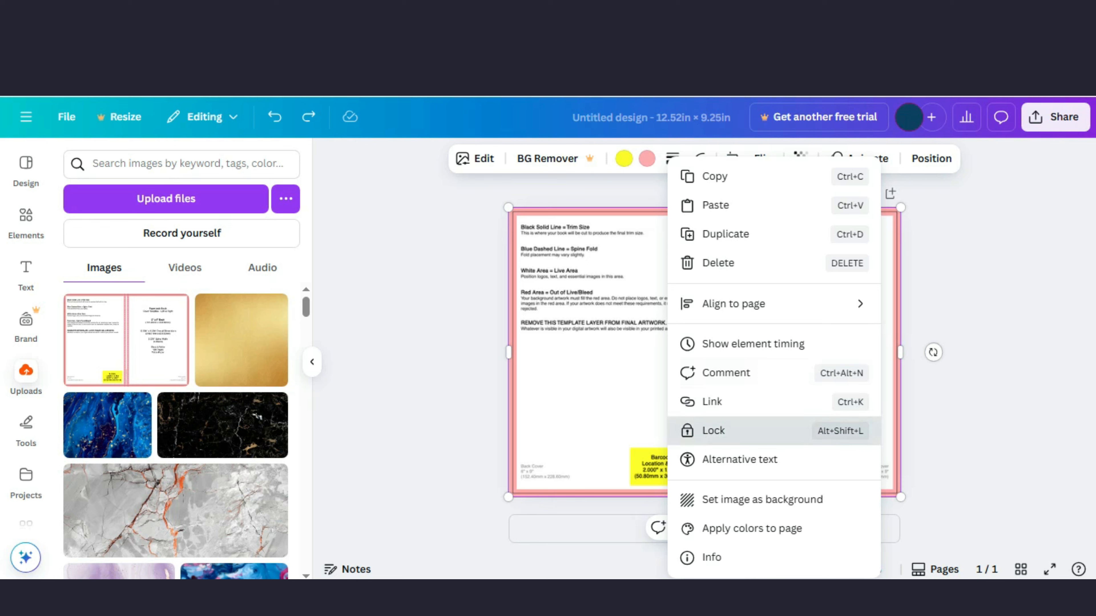
click(725, 430)
key(Escape)
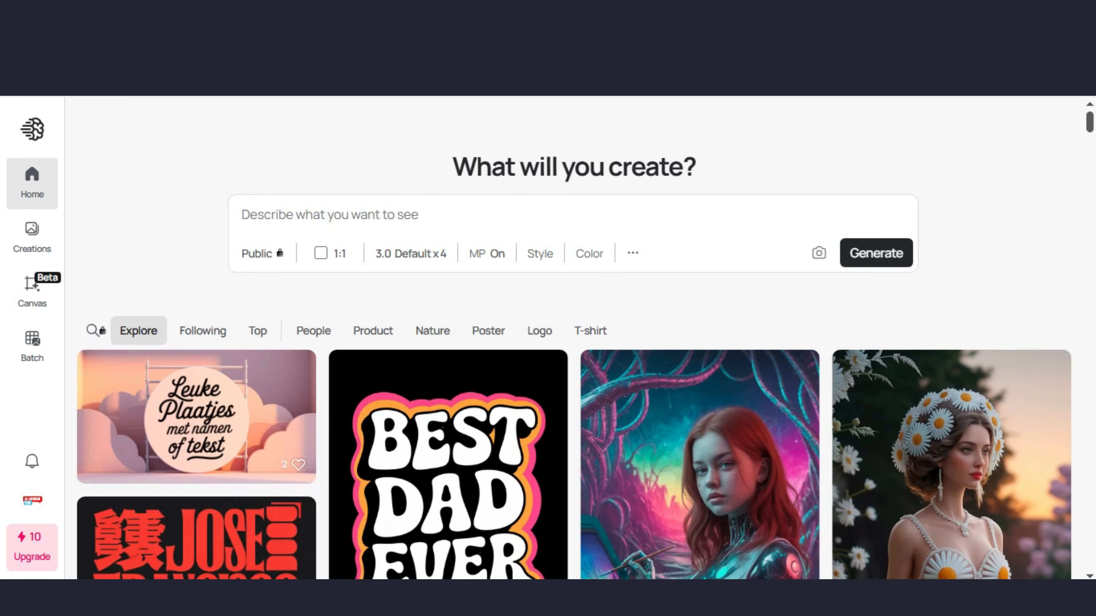
Step: Switch to Leonardo.Ai and browse its homepage
scroll(574, 388, down, 4)
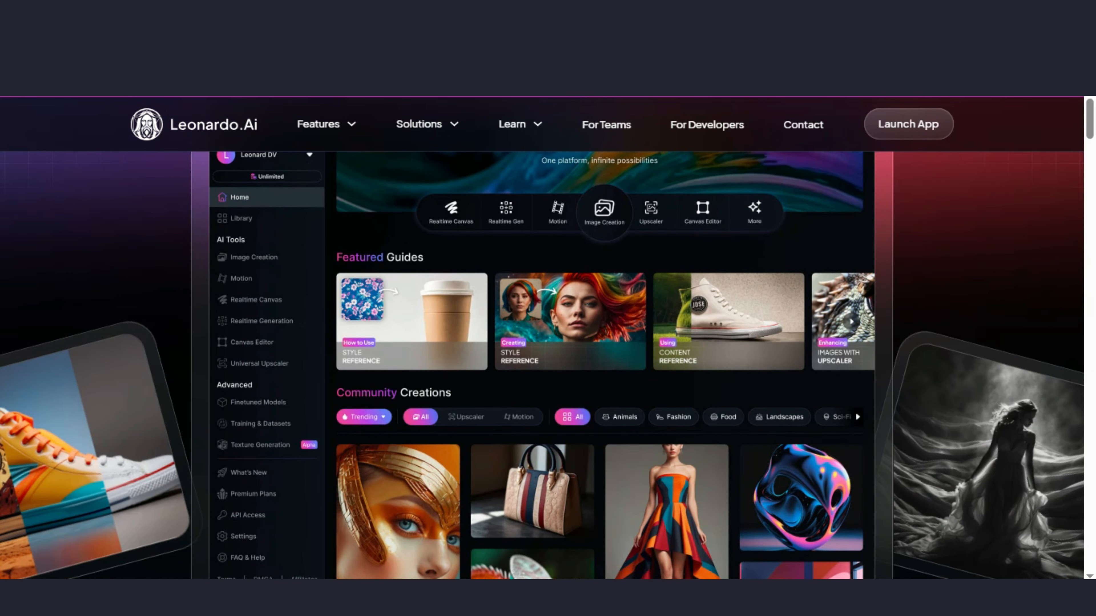
scroll(548, 345, down, 2)
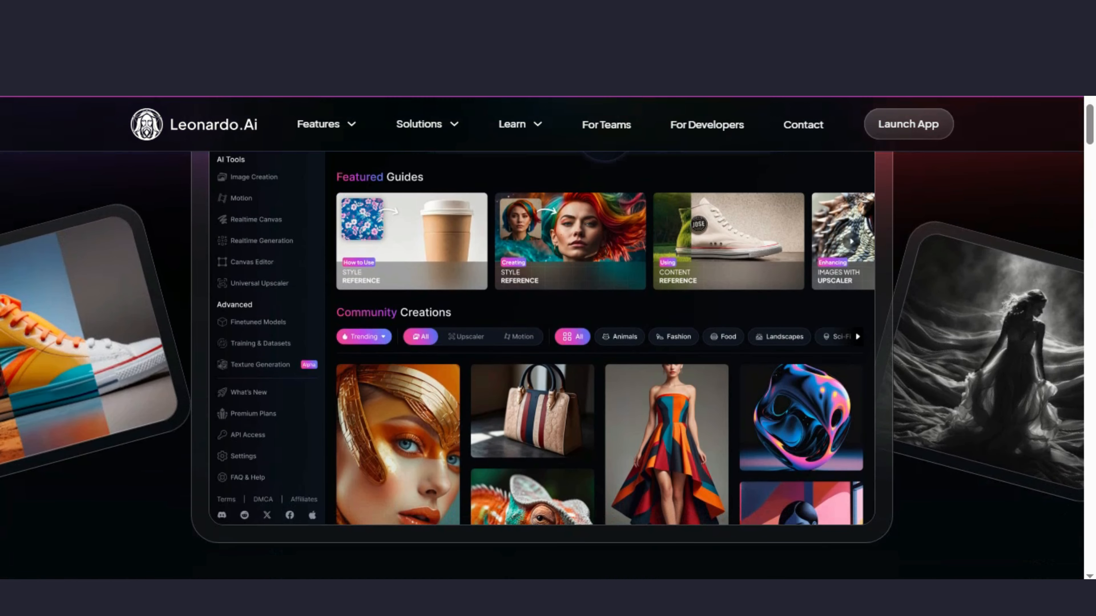
scroll(548, 345, down, 2)
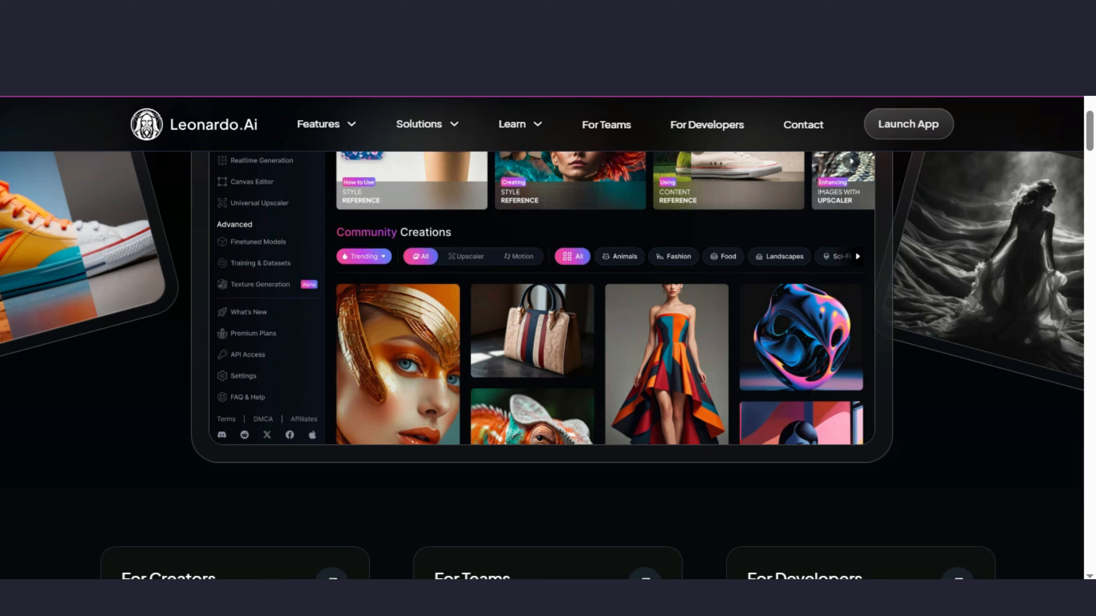
scroll(542, 366, up, 4)
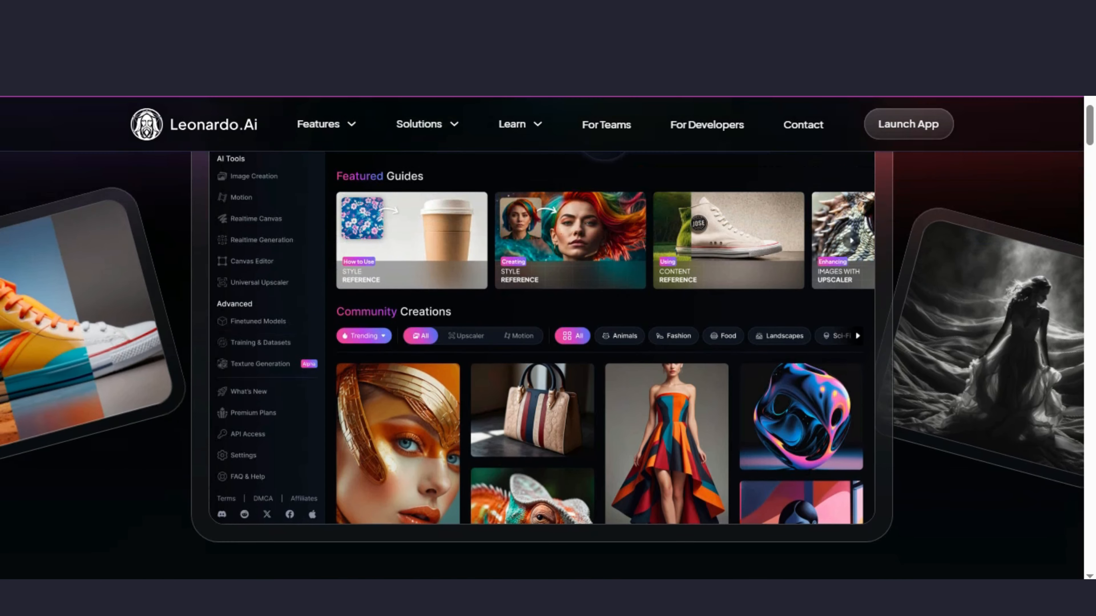
scroll(542, 365, up, 5)
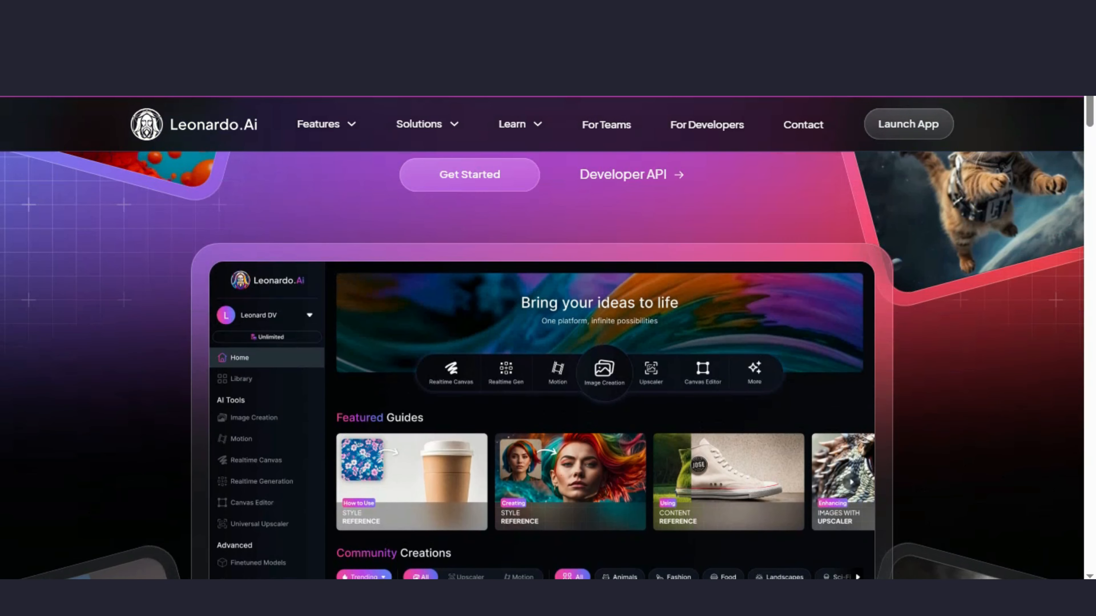
scroll(542, 365, up, 2)
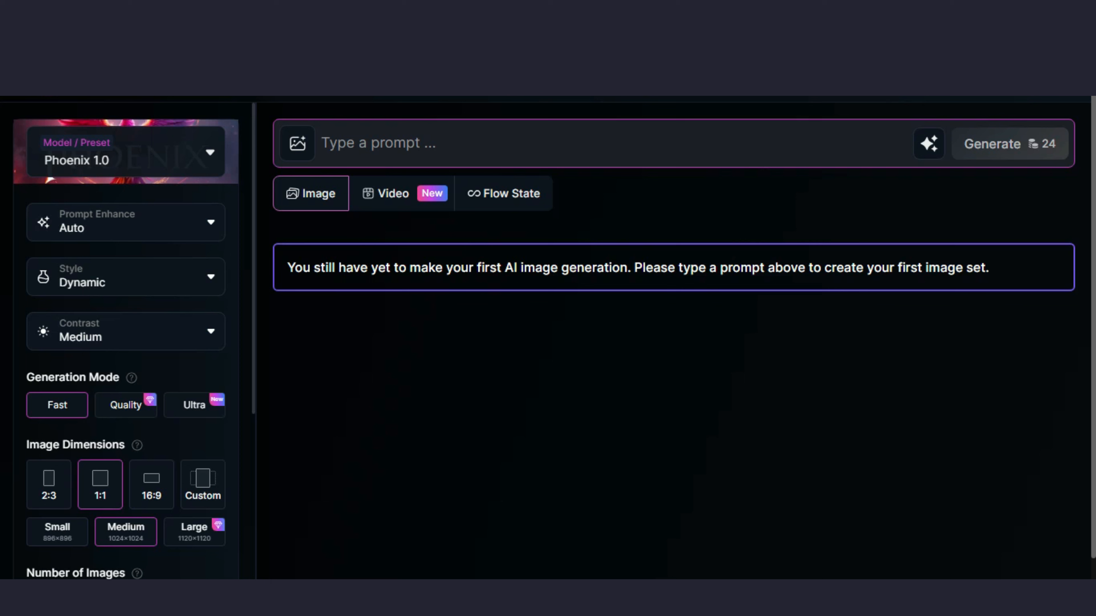
Step: Examine the image generator's model presets and generation settings such as style, mode and image dimensions
click(323, 143)
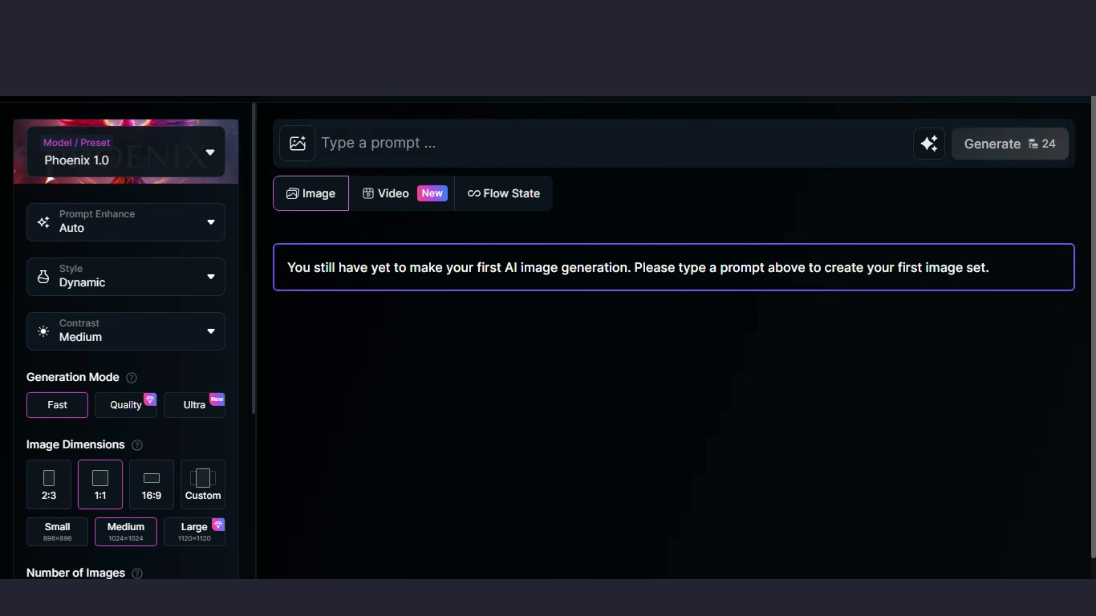
click(125, 152)
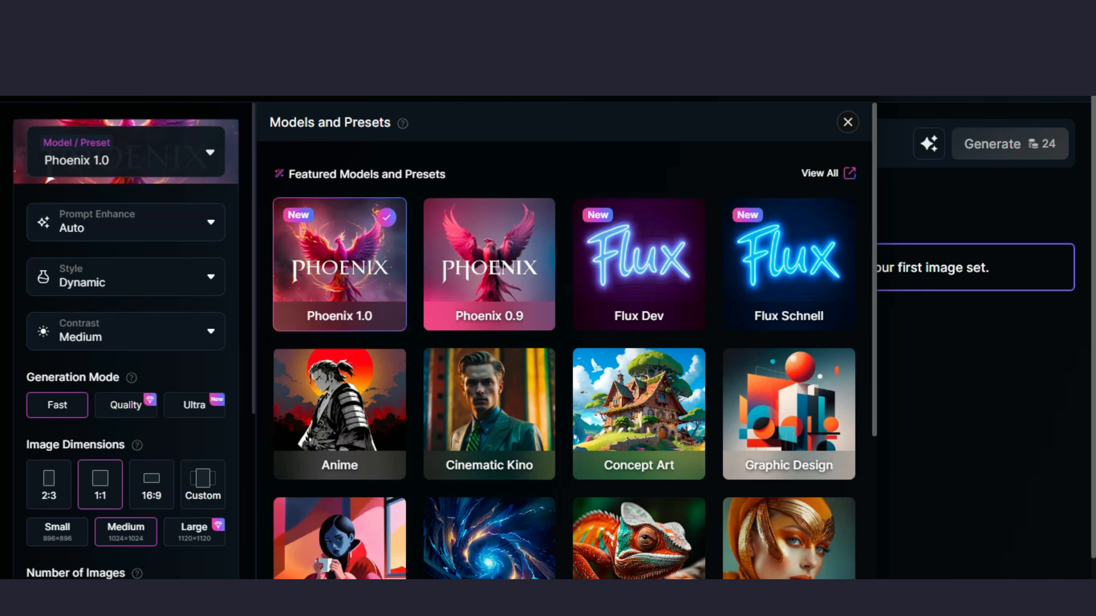
key(Escape)
scroll(125, 341, down, 4)
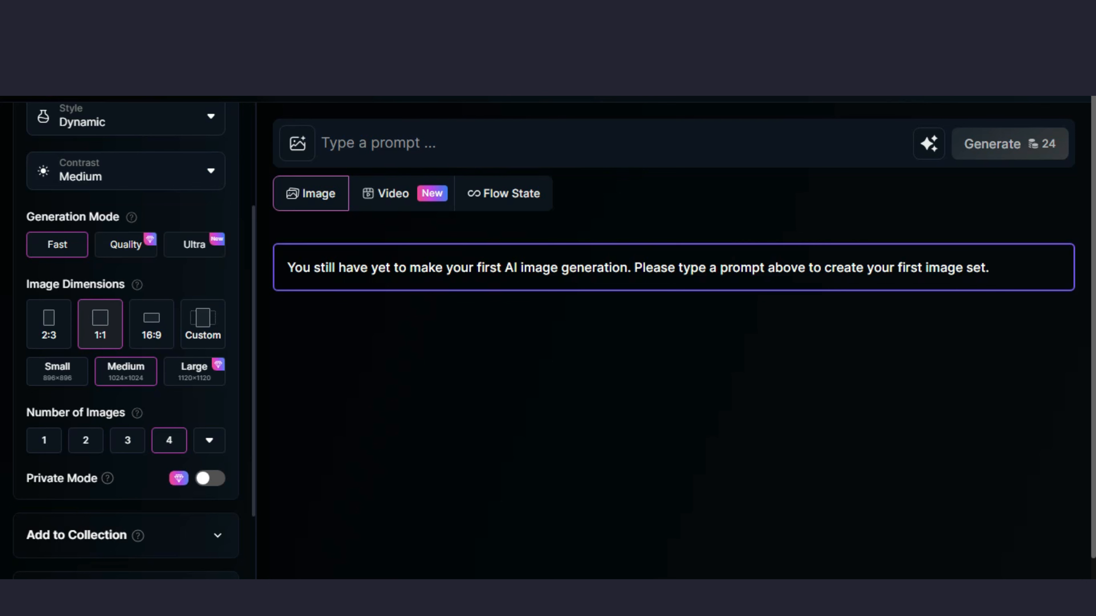
scroll(125, 341, up, 4)
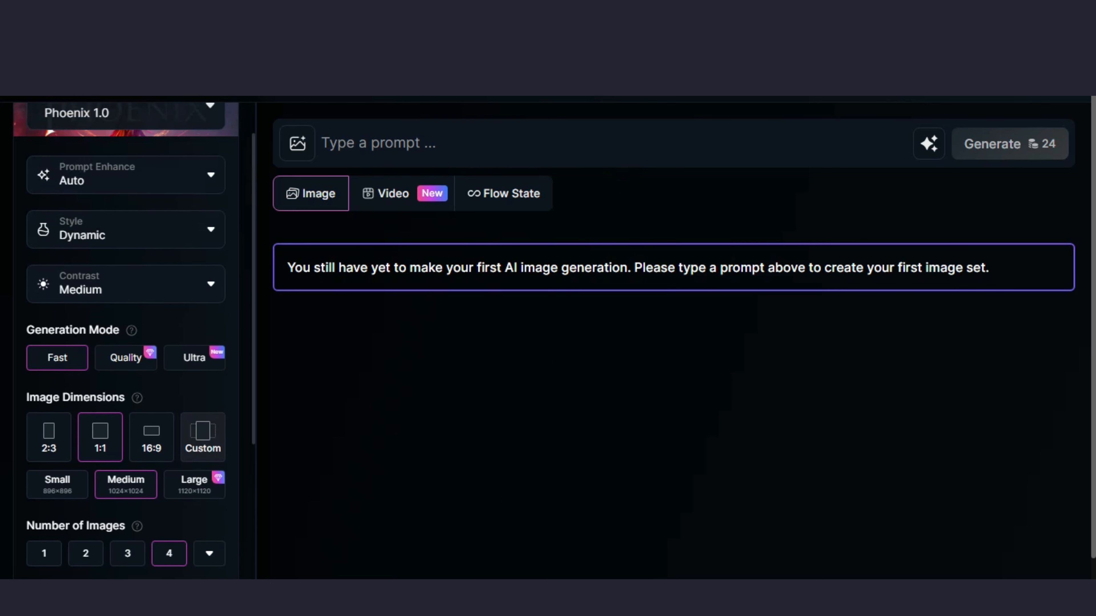
click(595, 143)
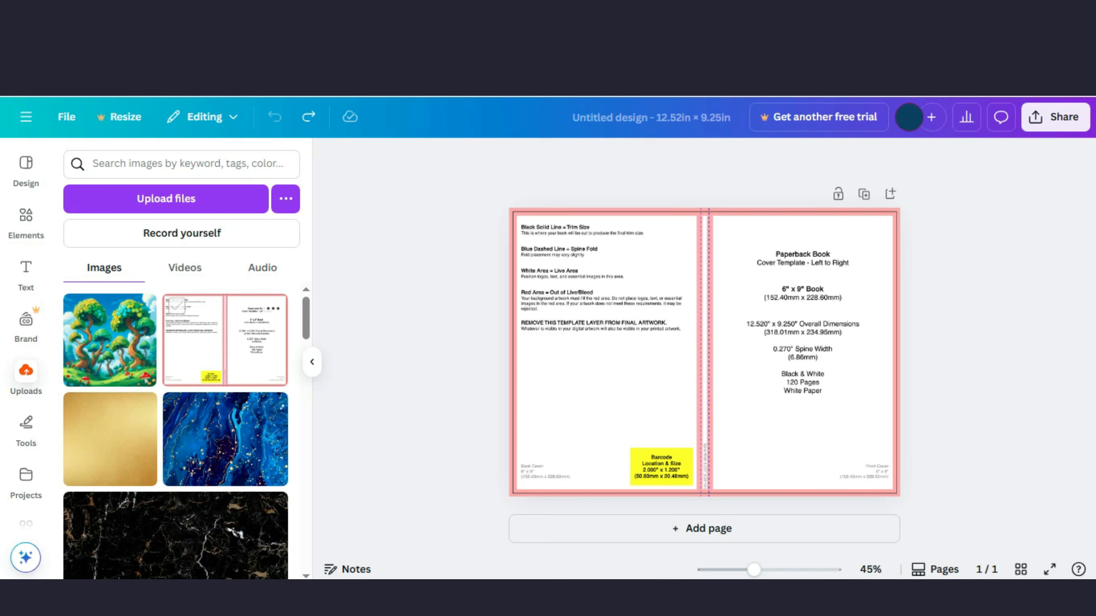
Step: Add the uploaded forest image to the design and resize it to fill the front cover panel up to the bleed
click(110, 339)
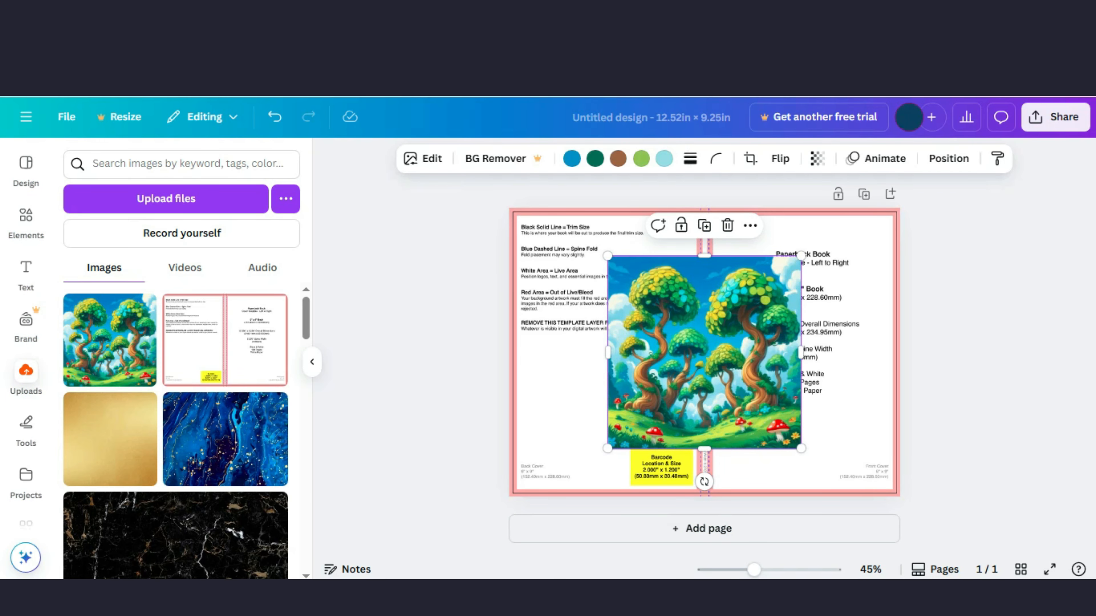
drag(704, 353, 800, 304)
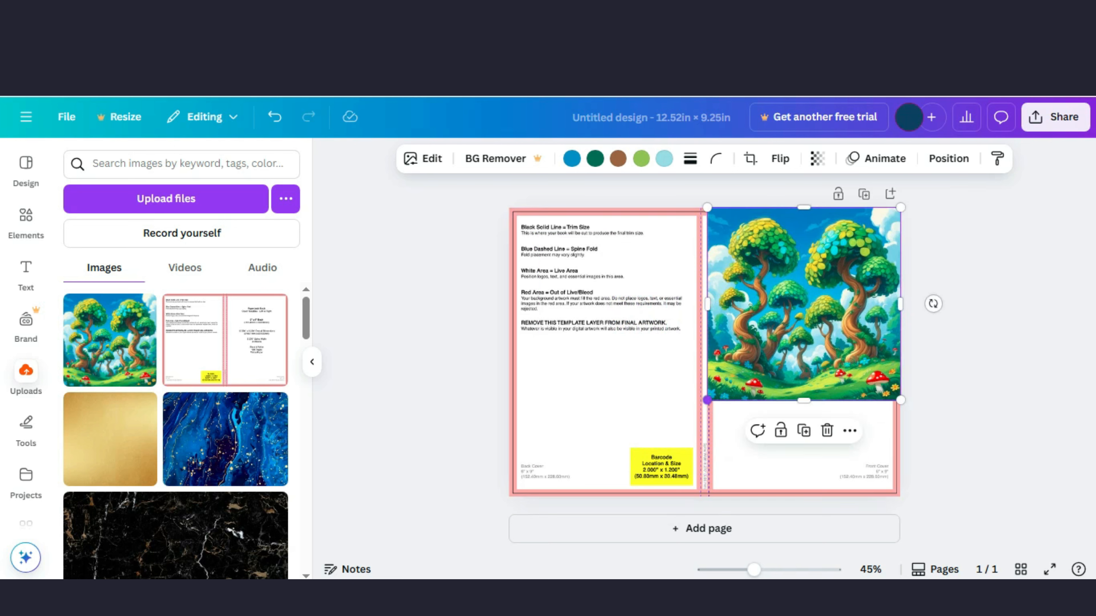
drag(704, 400, 613, 494)
drag(614, 351, 715, 350)
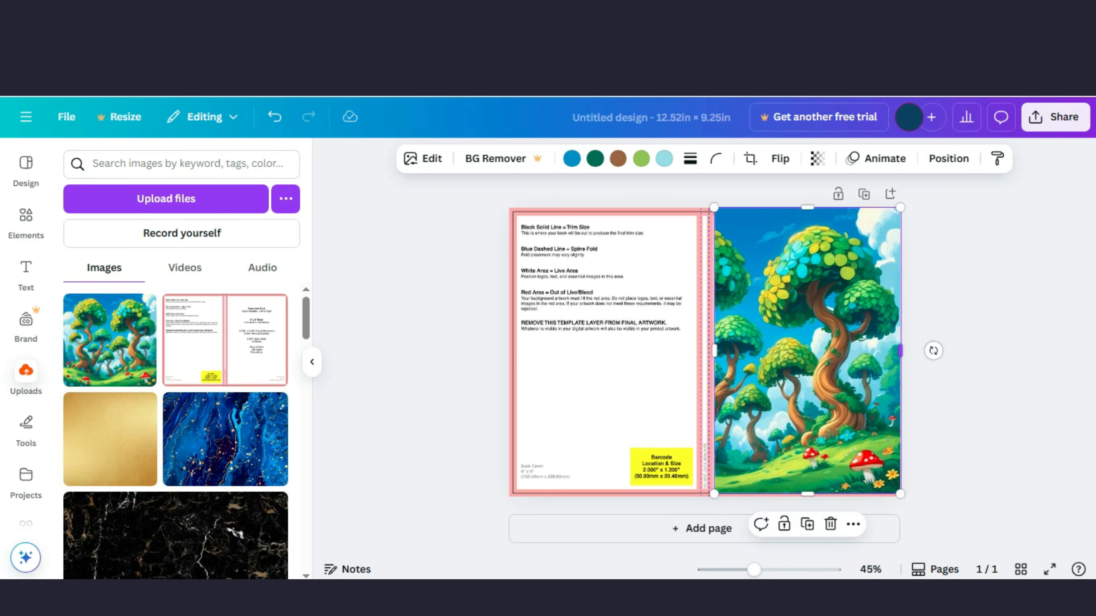
drag(900, 350, 894, 350)
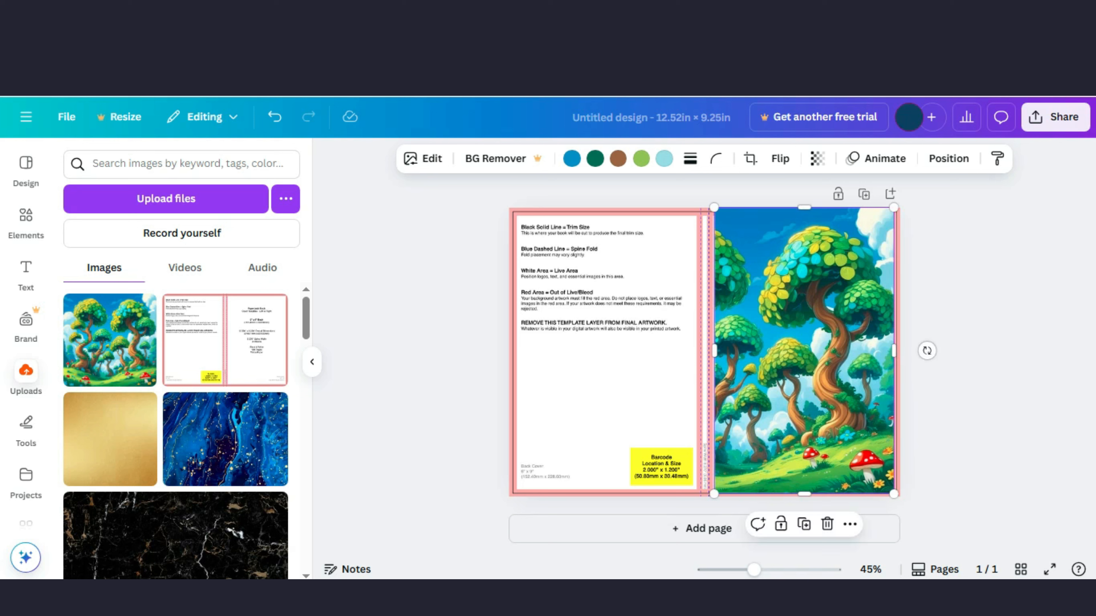
drag(803, 207, 804, 216)
drag(804, 493, 804, 490)
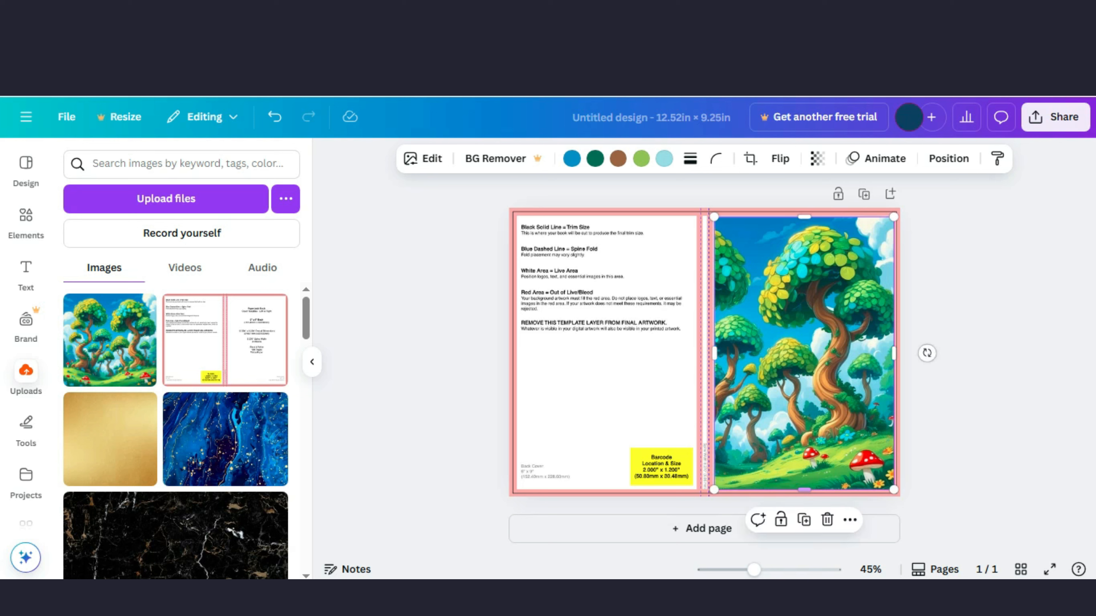
Step: Lower the front cover image's transparency to check its fit against the template guides
click(927, 351)
click(804, 352)
click(817, 159)
drag(857, 218, 802, 217)
click(962, 302)
click(962, 302)
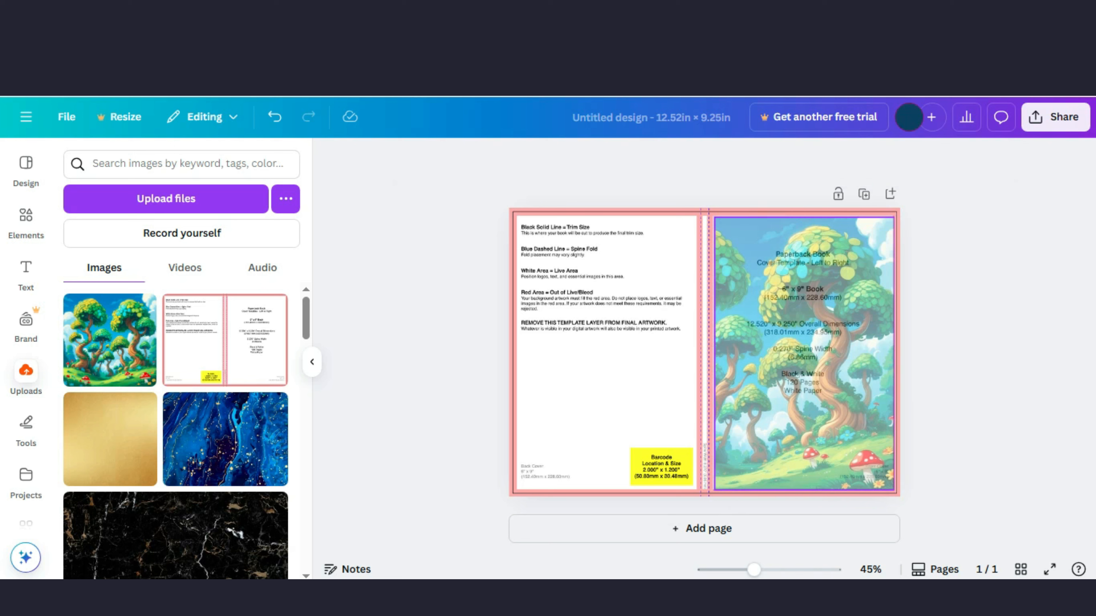
Step: Restore the front cover image's transparency to 100
click(804, 353)
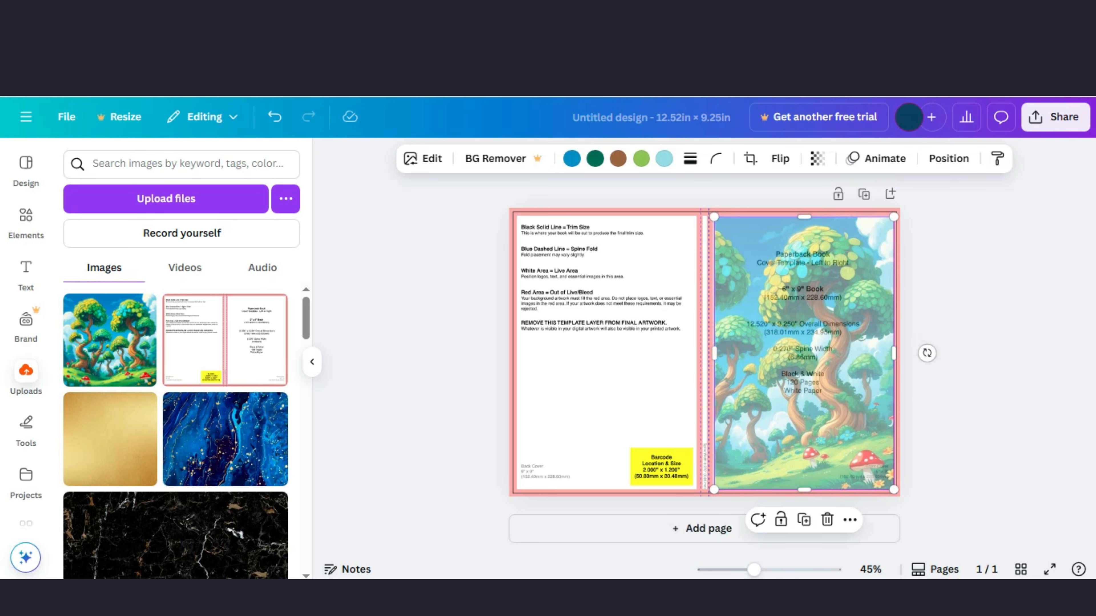
click(817, 158)
drag(802, 218, 852, 218)
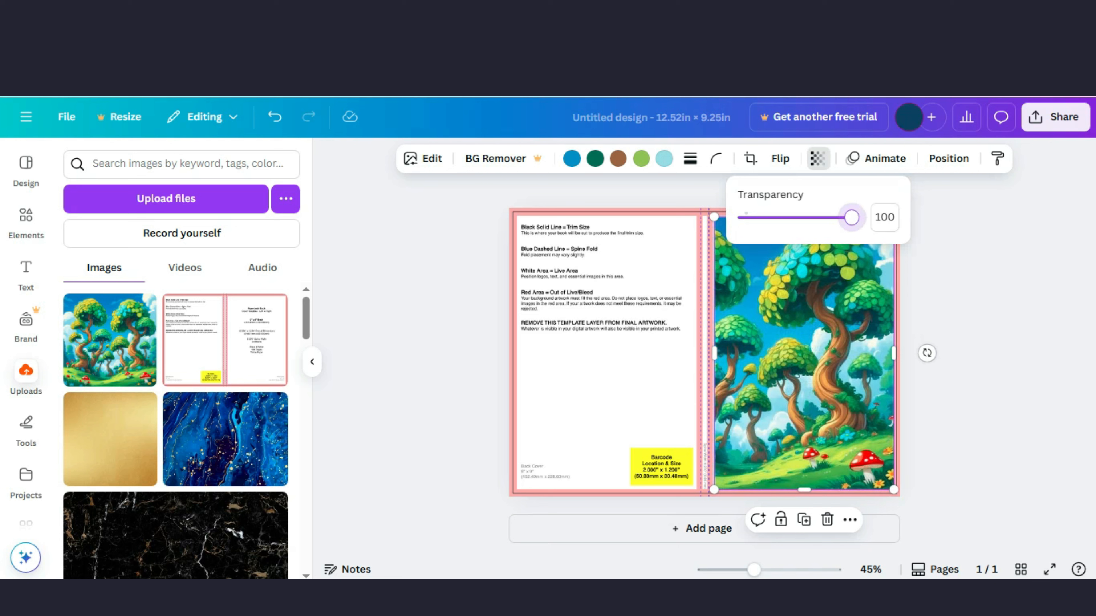
click(816, 158)
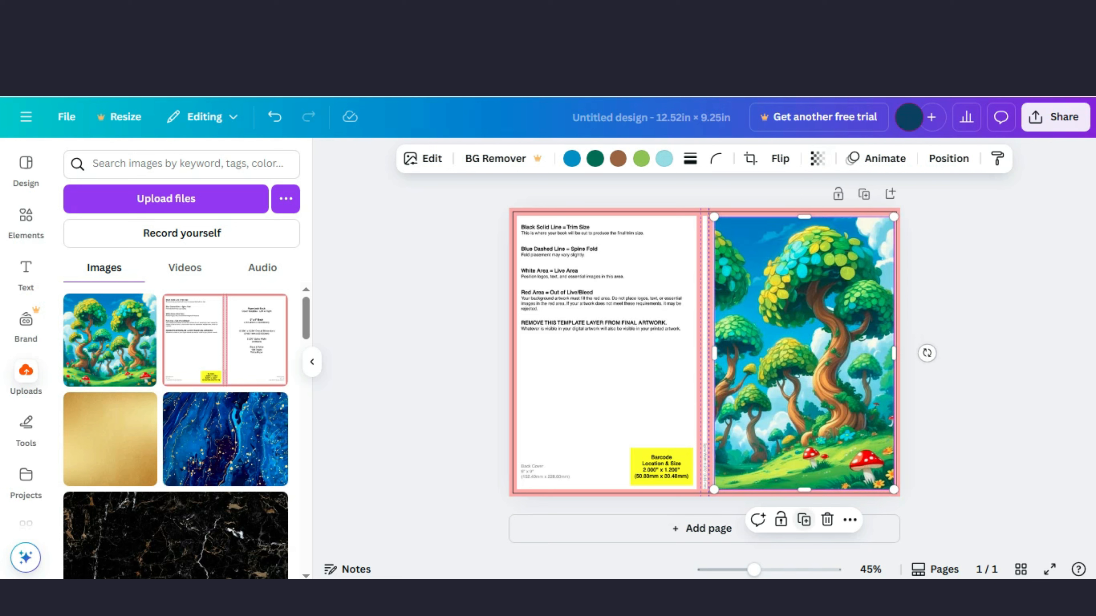
Step: Duplicate the front cover image, move the copy onto the back cover and flip it horizontally
click(804, 520)
drag(809, 358, 606, 354)
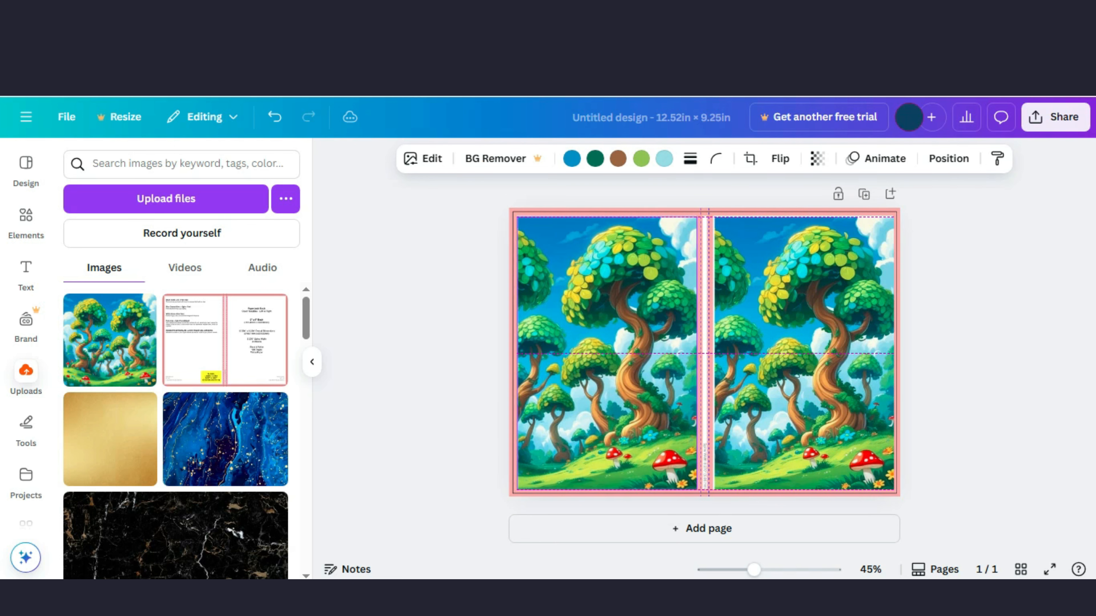
click(780, 159)
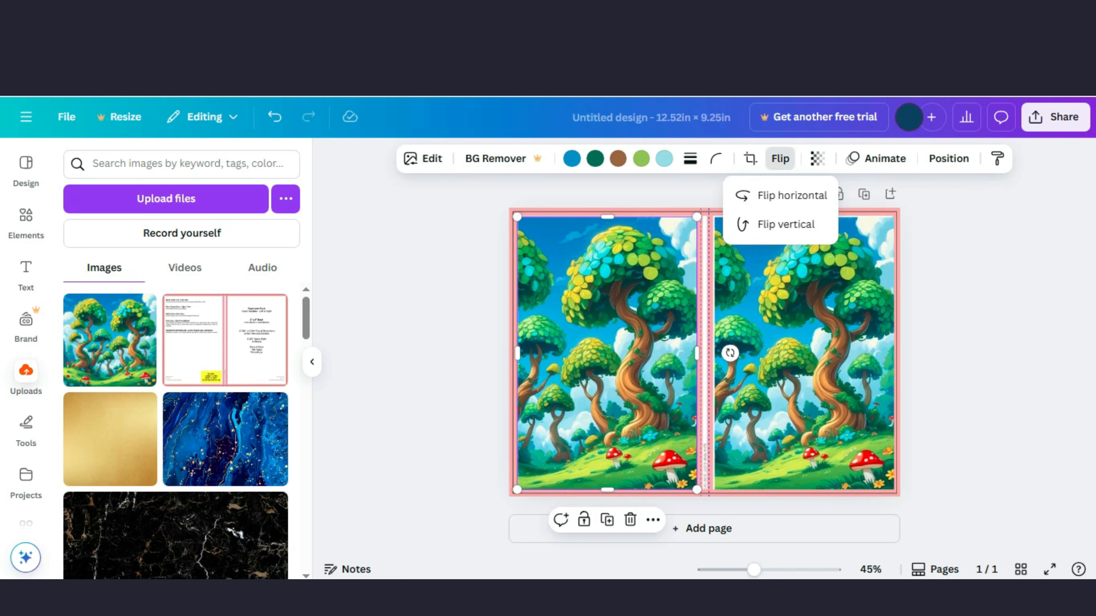
click(785, 196)
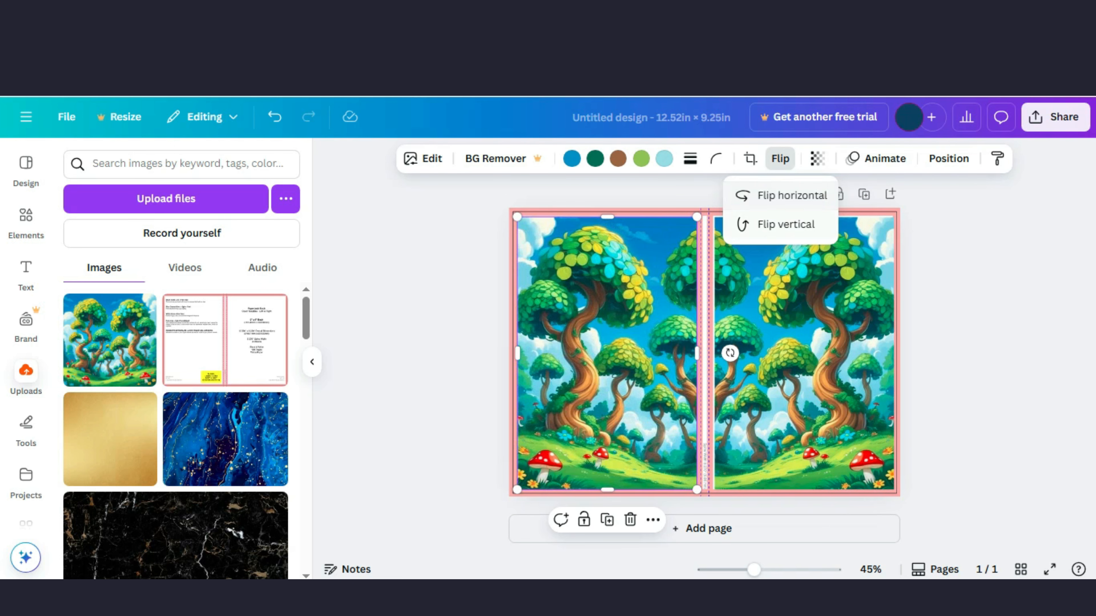
click(780, 158)
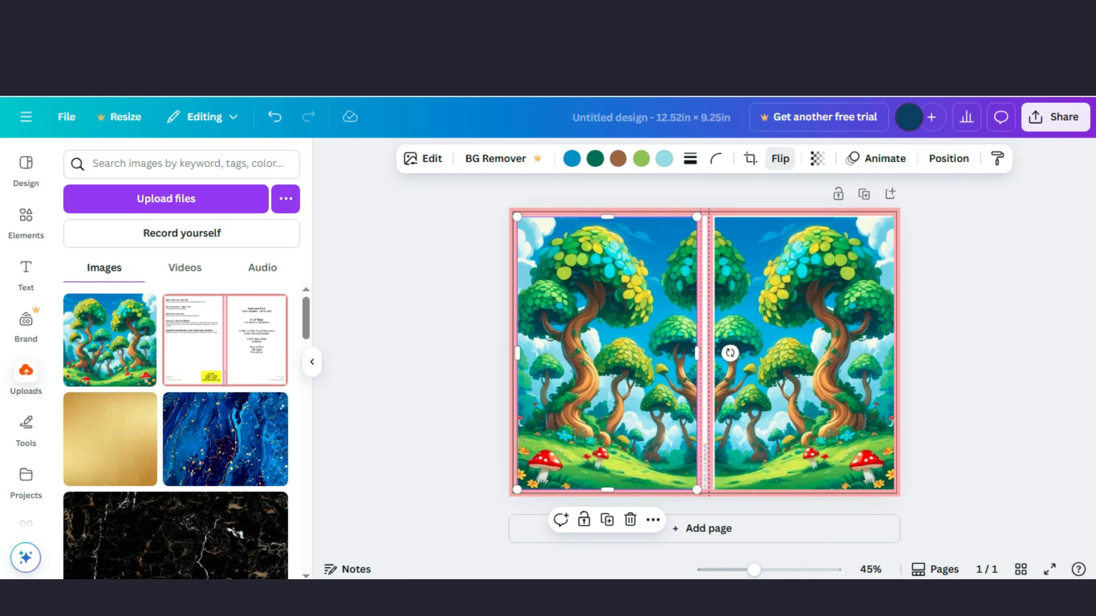
click(449, 328)
Step: Add a square shape and stretch it into a narrow full-height strip covering the spine
click(606, 353)
click(26, 221)
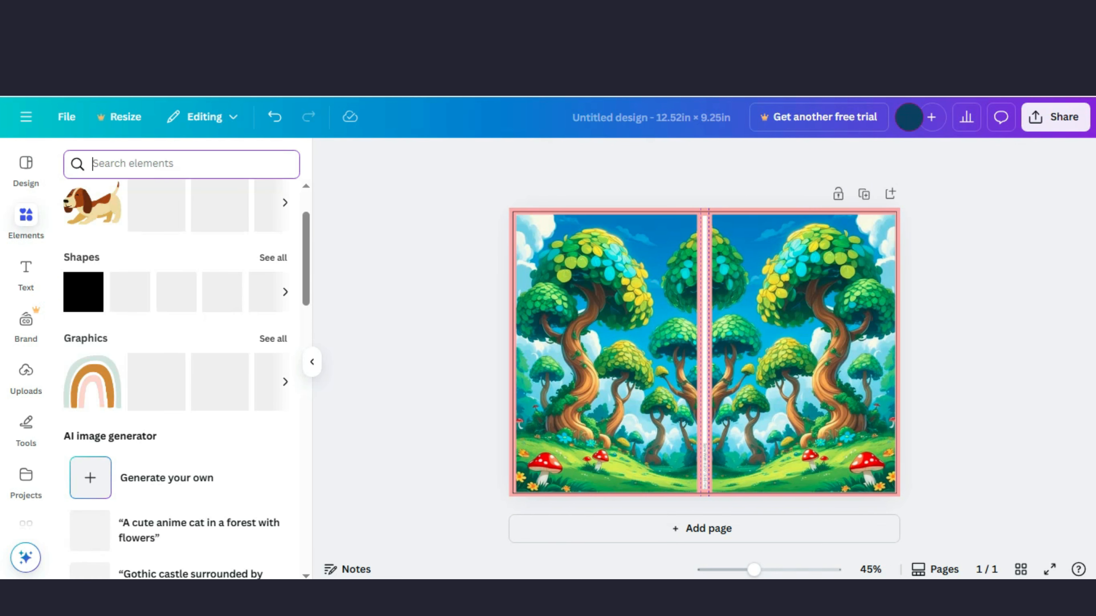
click(83, 292)
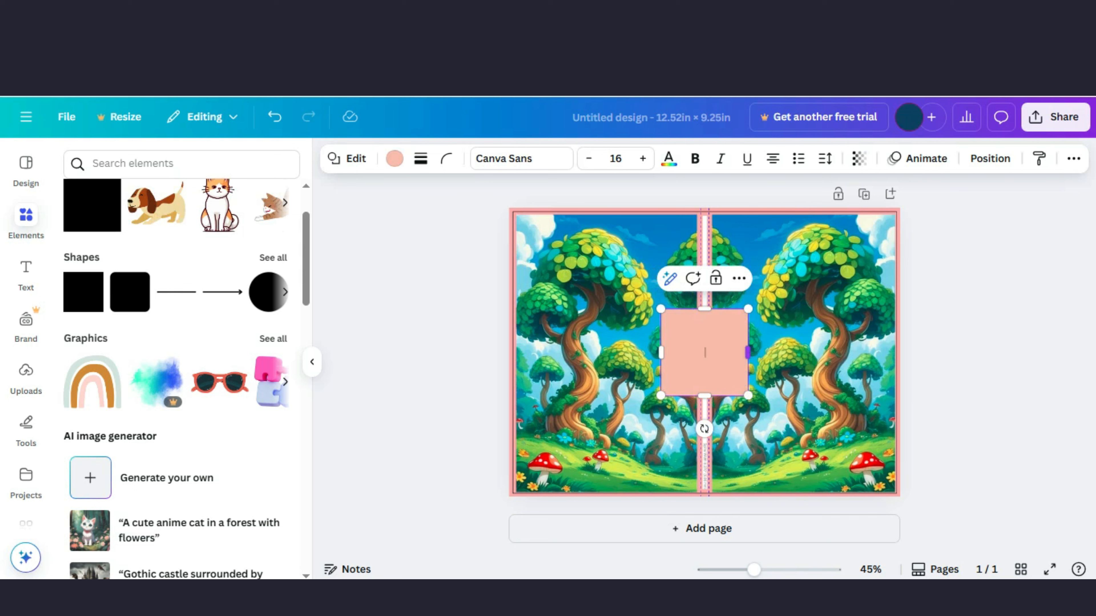
drag(748, 352, 684, 352)
drag(685, 429, 704, 554)
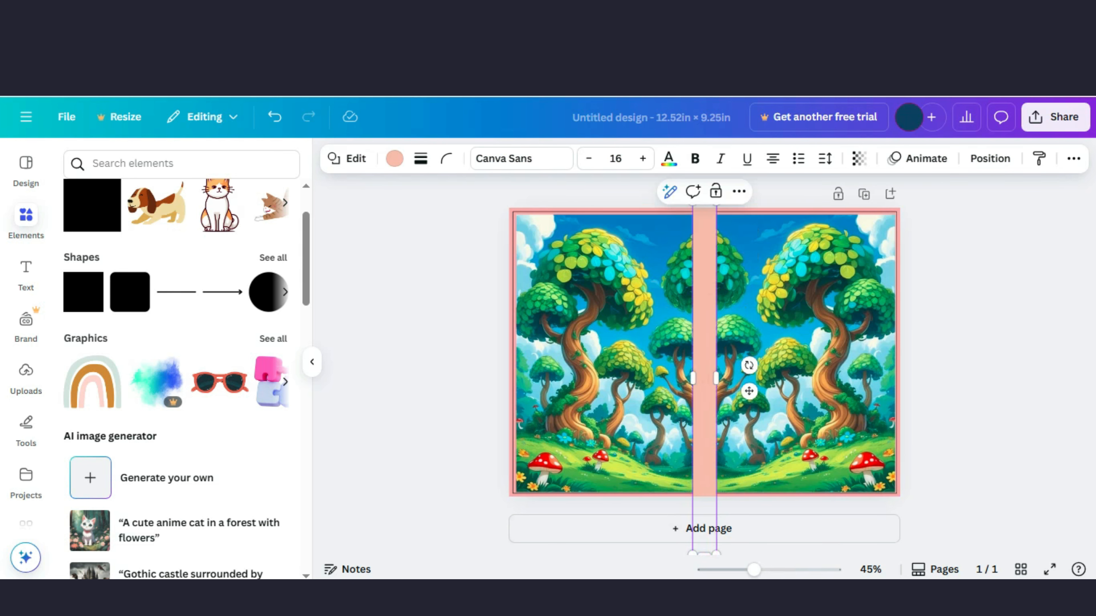
click(453, 401)
click(704, 353)
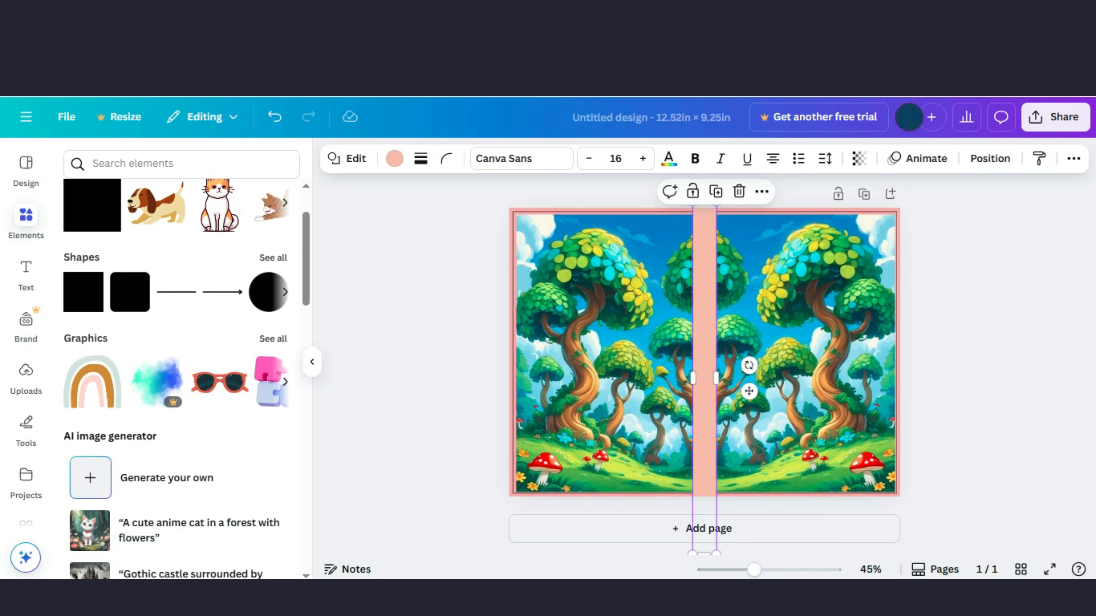
Step: Fill the spine strip with the dark green from the photo colors
click(395, 159)
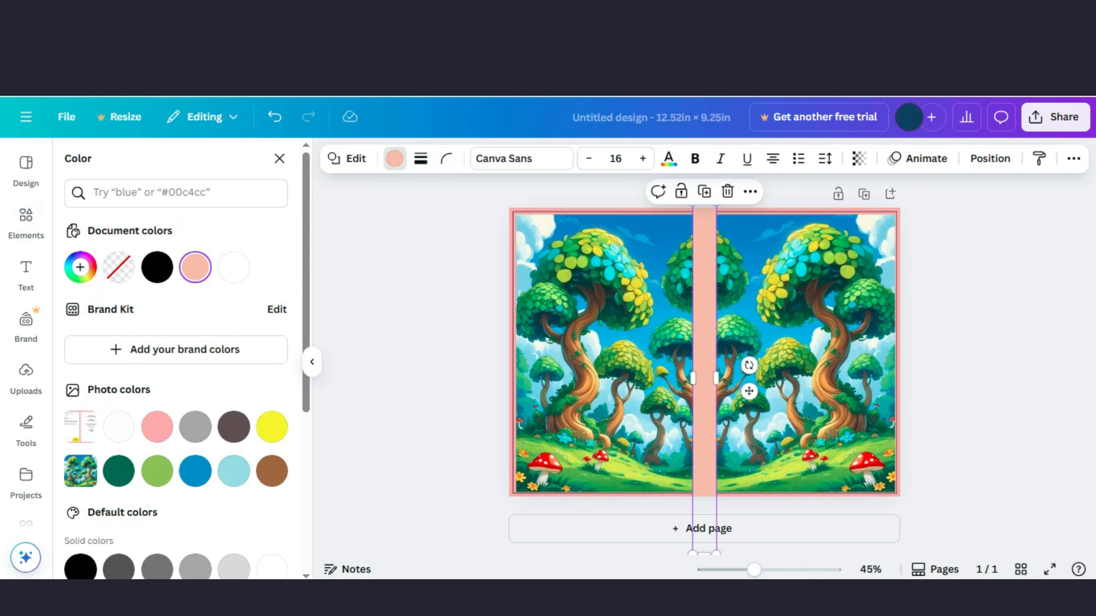
click(157, 471)
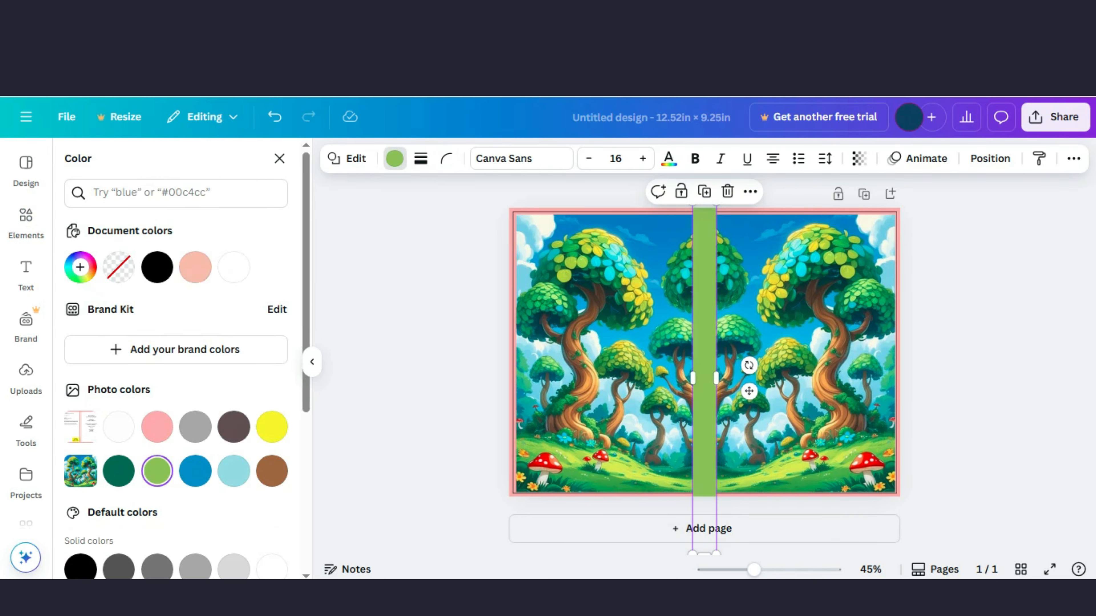
click(119, 471)
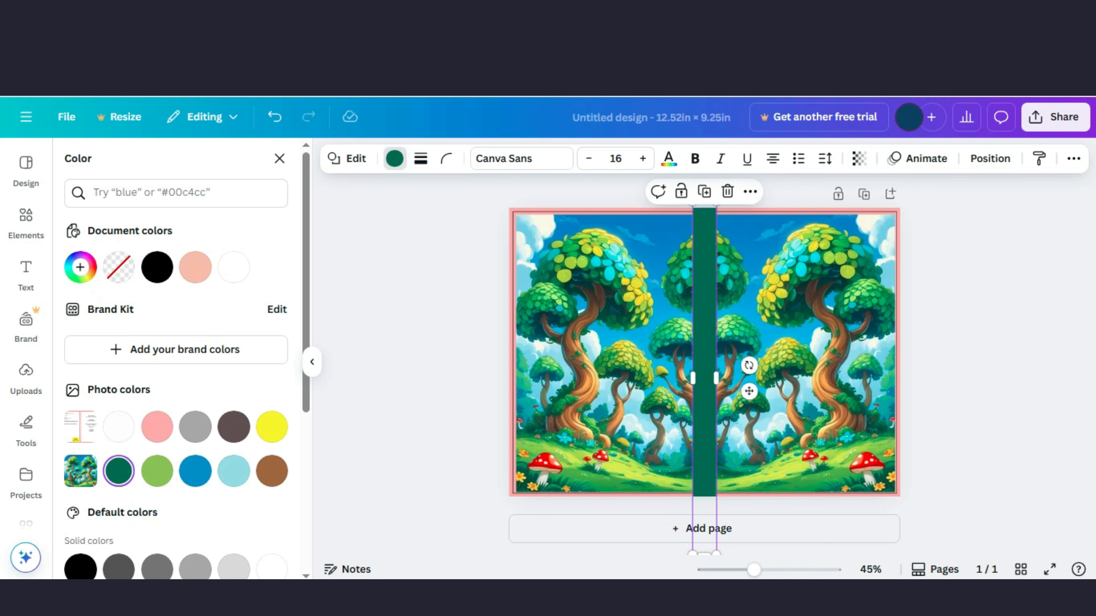
key(Escape)
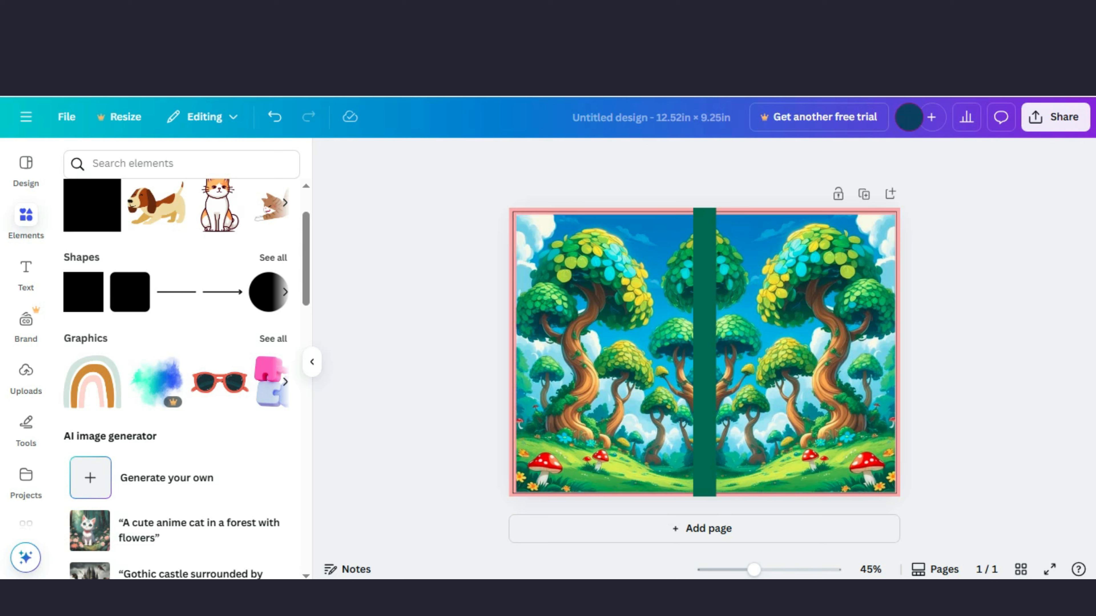
Step: Add a heading reading KIDS BOOK and move it to the upper part of the front cover
click(26, 274)
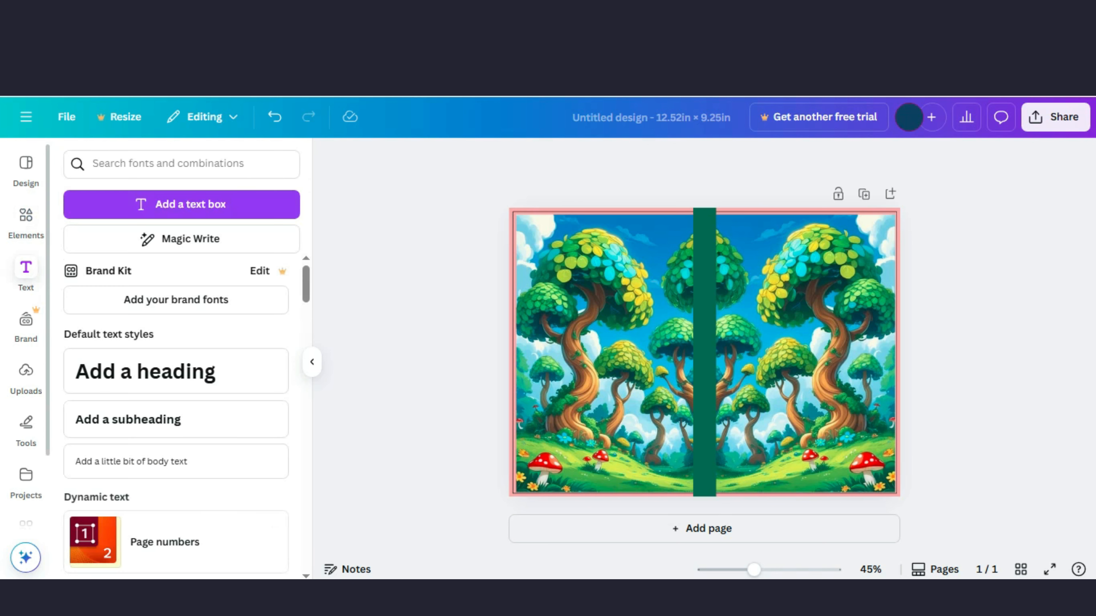
click(176, 371)
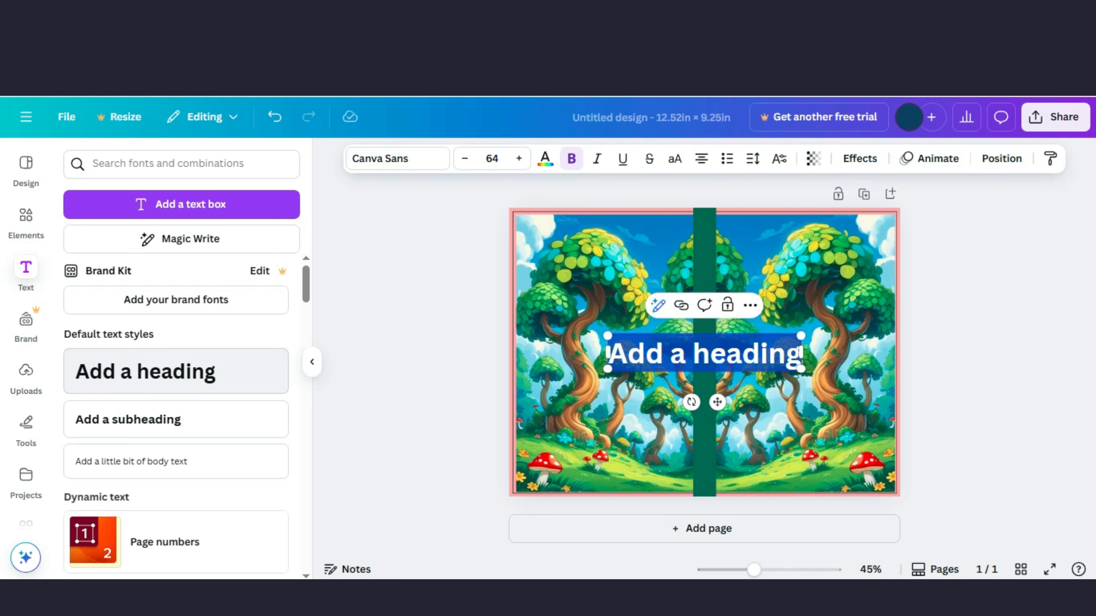
text(KI)
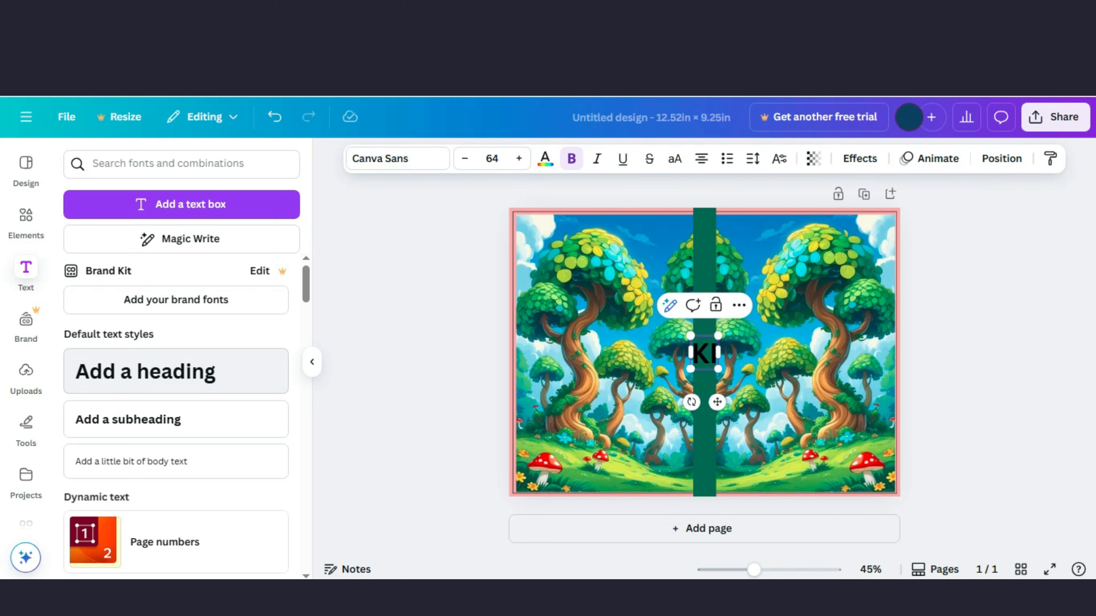
text(DS B)
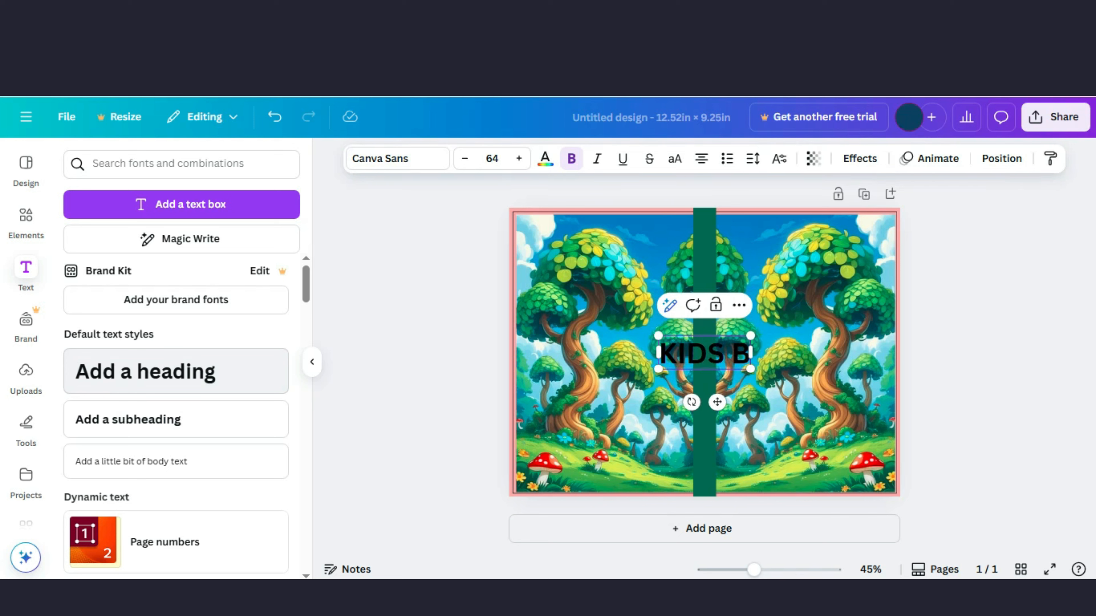
text(OOK)
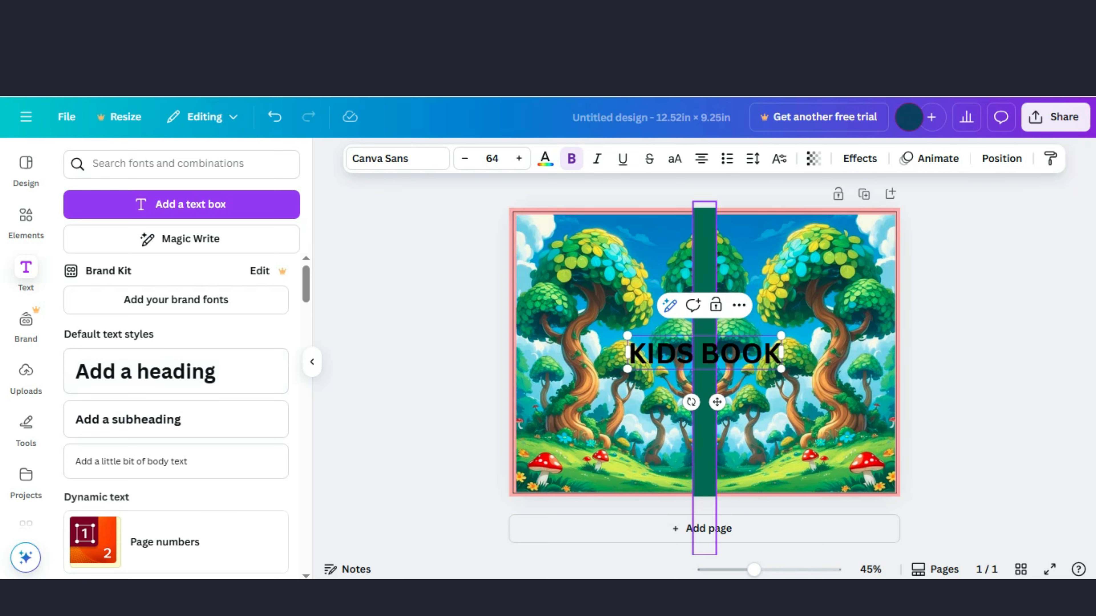
drag(717, 402, 817, 318)
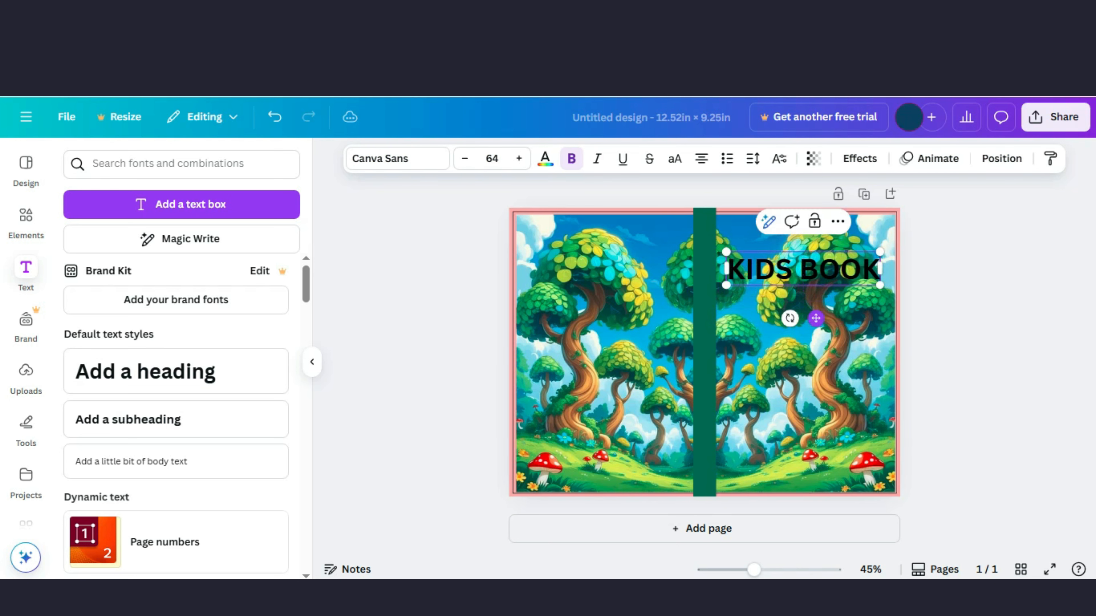
Step: Lower the front cover image's transparency to reveal the template guide text beneath it
click(811, 365)
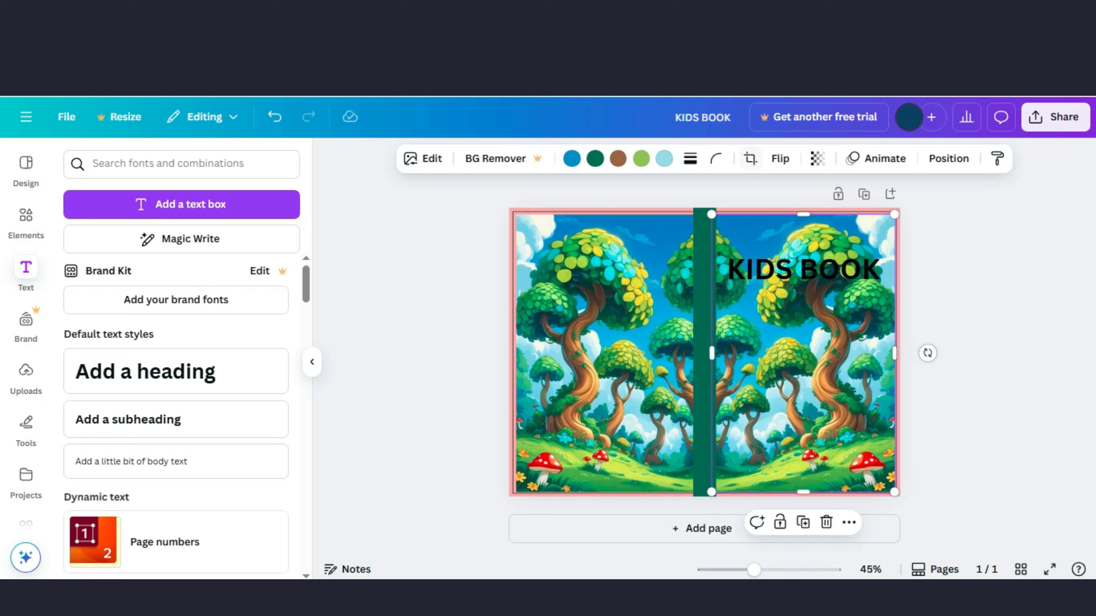
click(817, 158)
drag(857, 217, 796, 217)
click(970, 255)
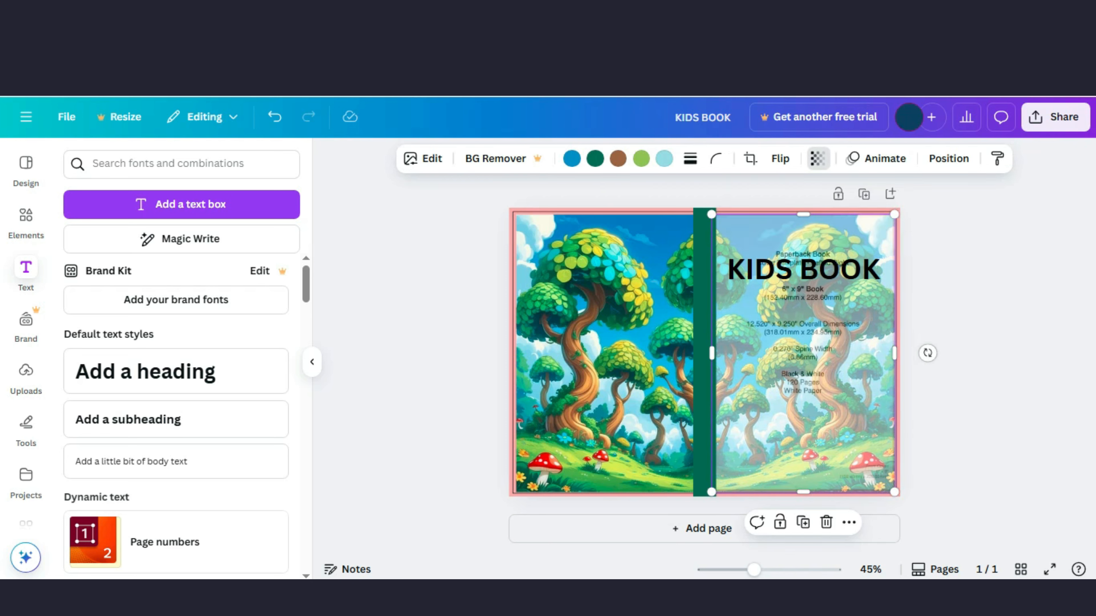
Step: Resize the KIDS BOOK heading slightly smaller to fit within the front cover guides
click(803, 269)
drag(803, 269, 803, 271)
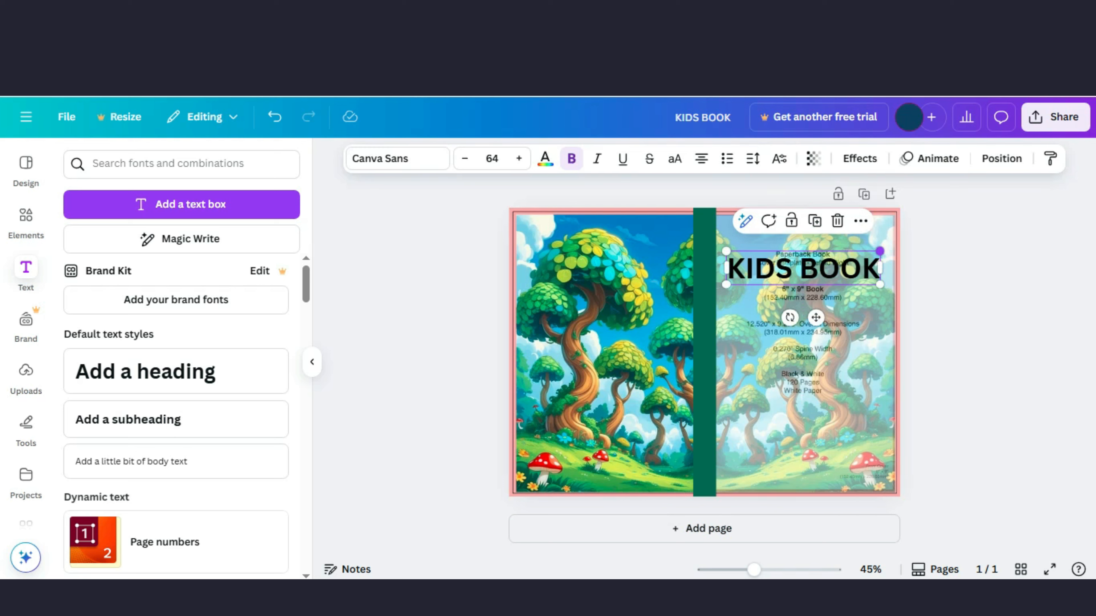
drag(880, 252, 876, 252)
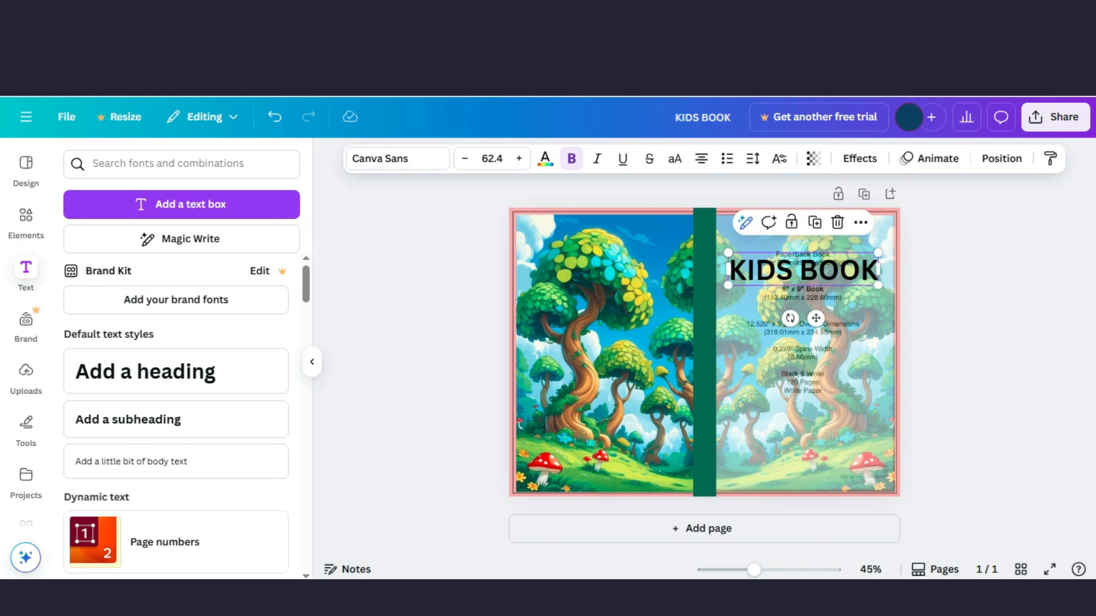
Step: Apply an Outline effect to the heading with a red outline color and thickness 200
click(804, 353)
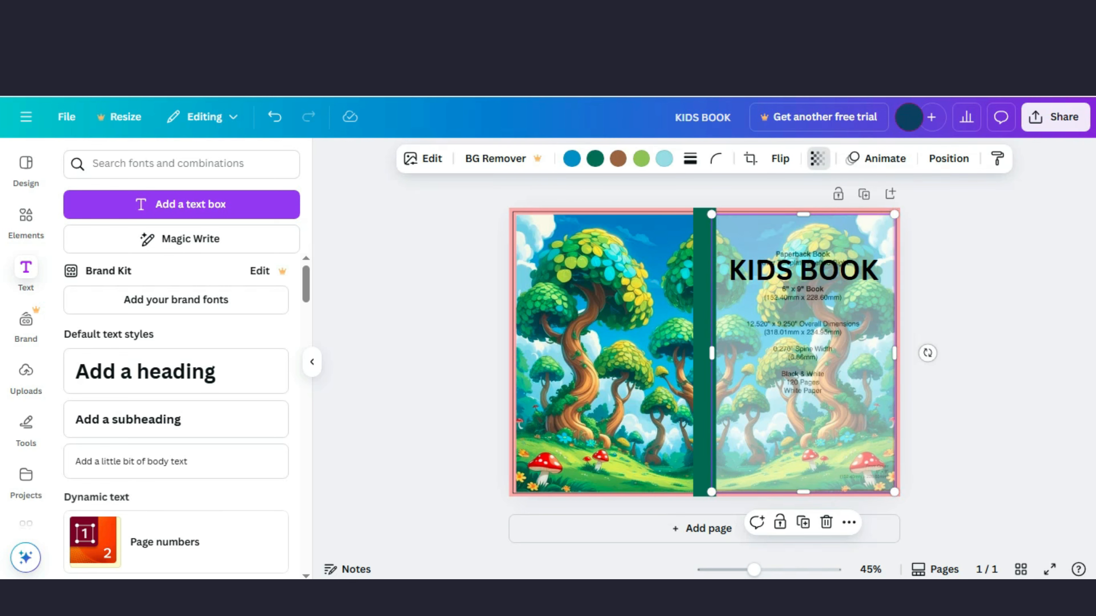
click(803, 269)
click(859, 158)
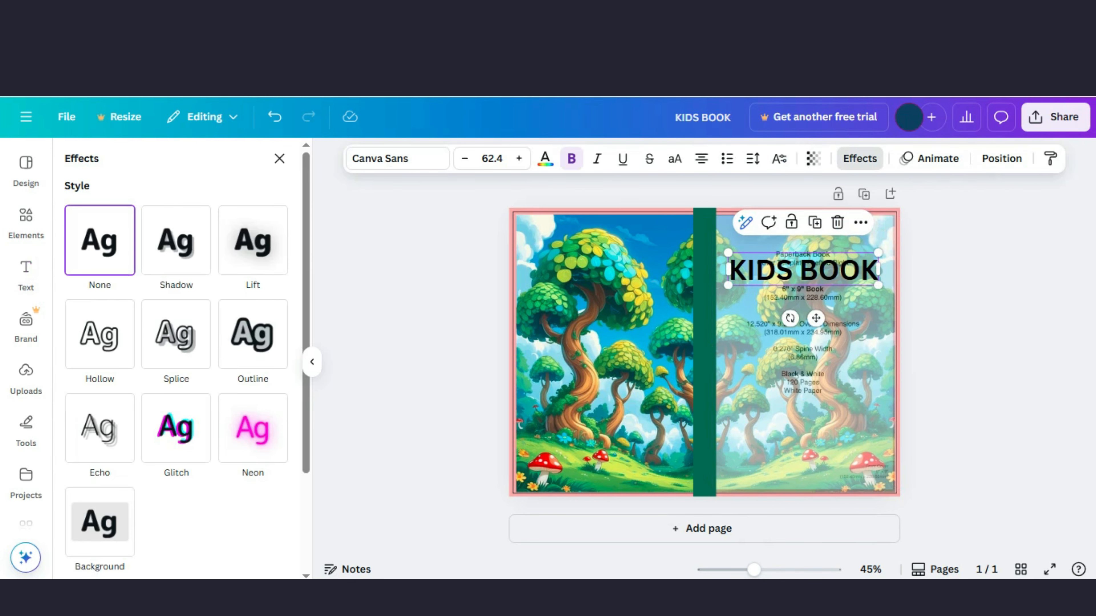
scroll(176, 376, up, 3)
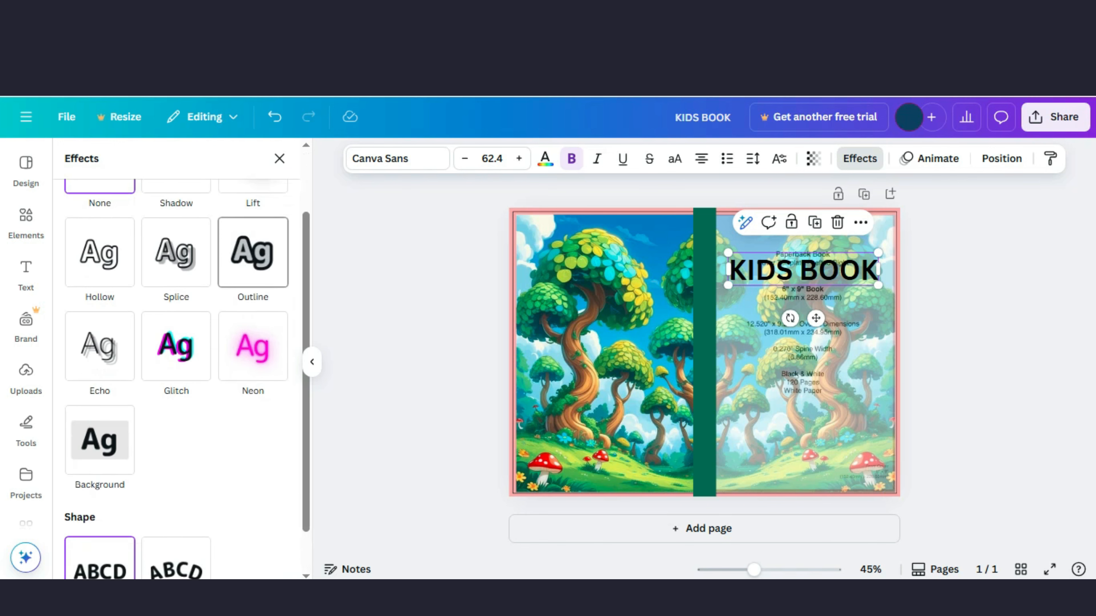
click(253, 280)
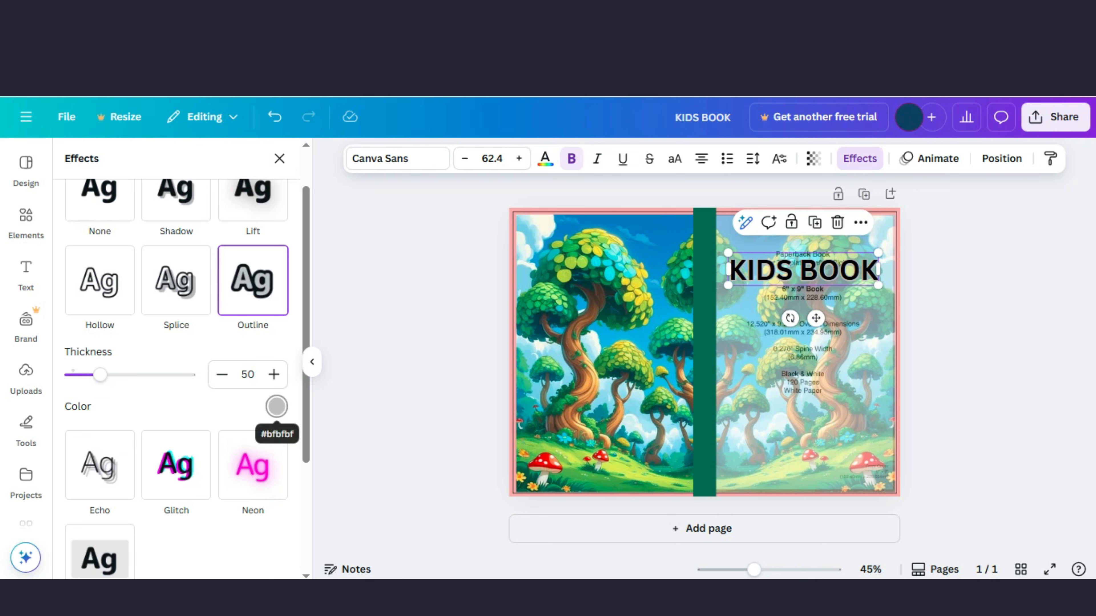
click(277, 406)
scroll(175, 292, down, 3)
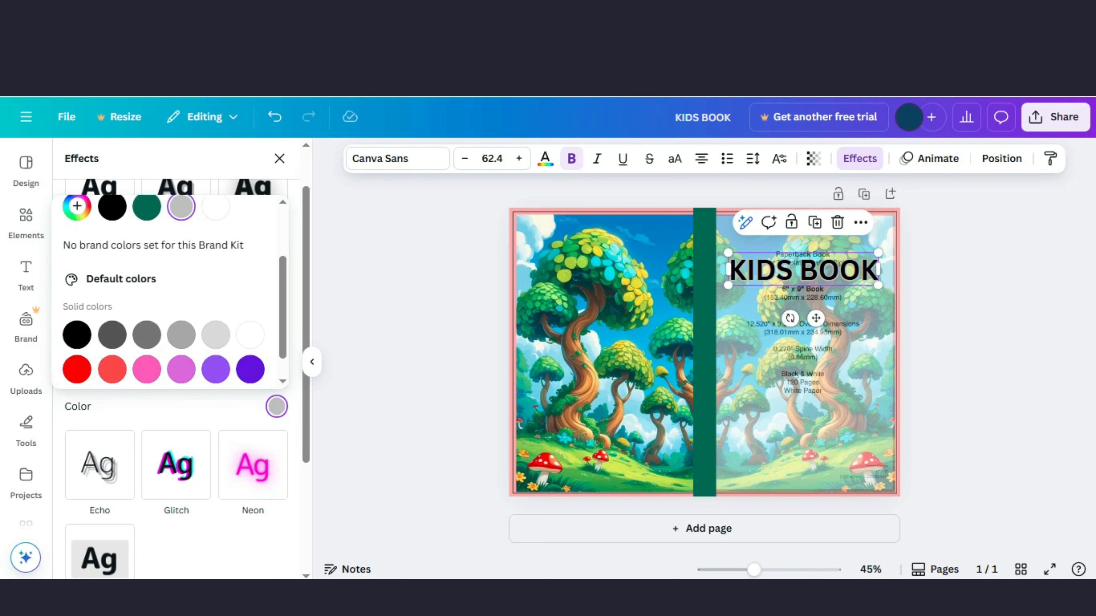
click(112, 295)
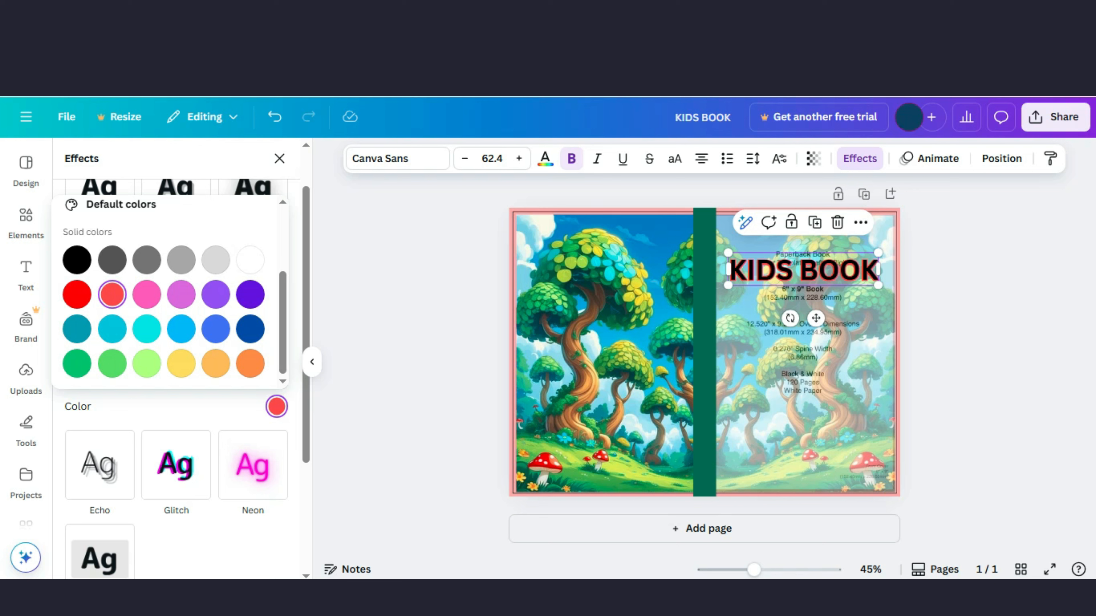
click(277, 407)
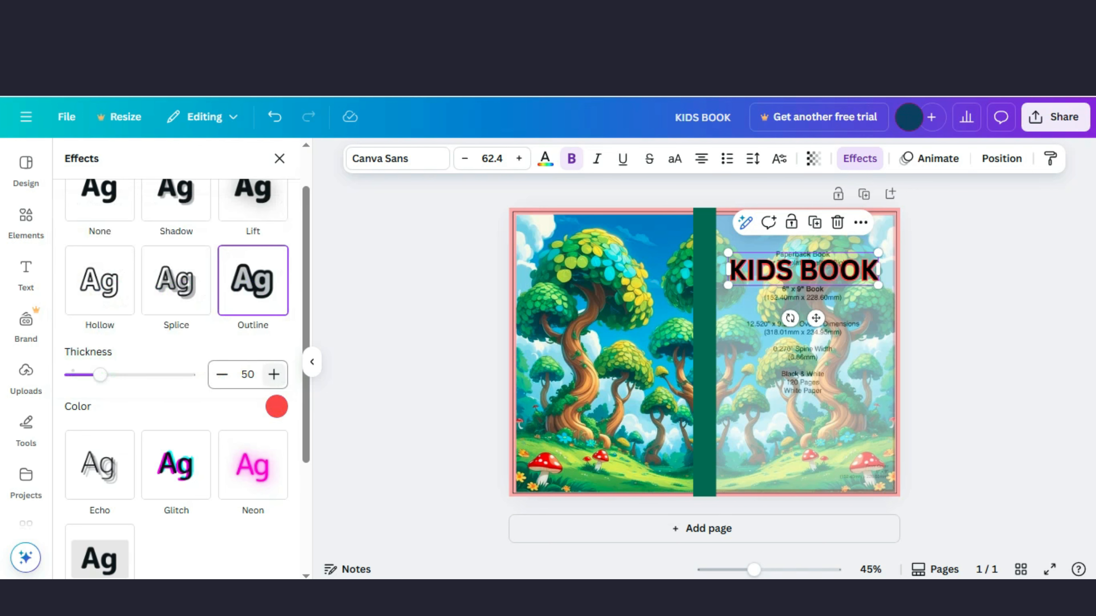
drag(100, 374, 188, 374)
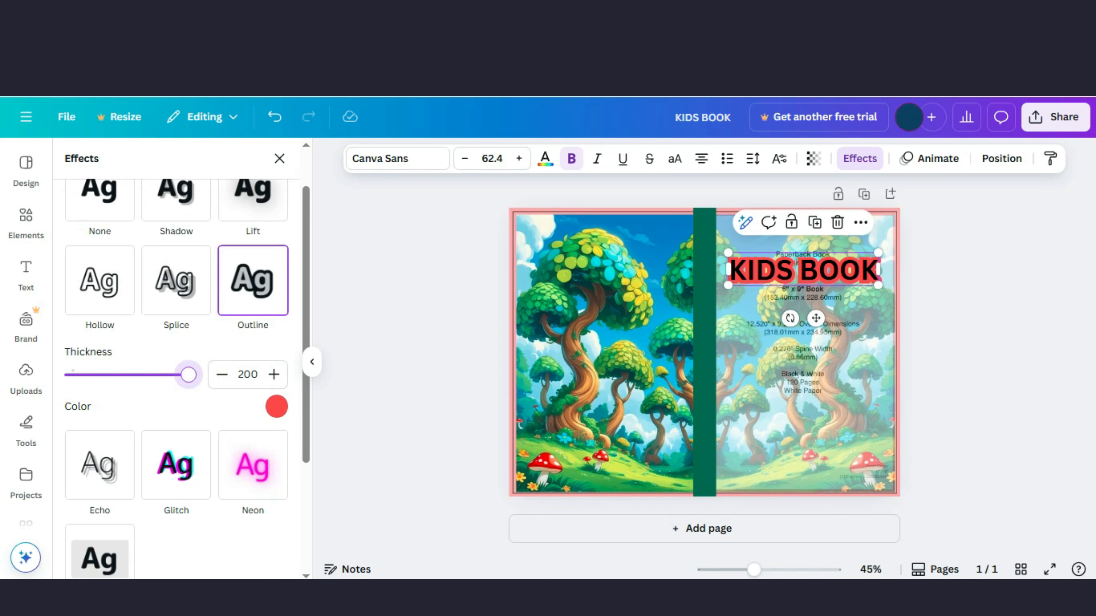
Step: Set the heading's text color to white
click(544, 159)
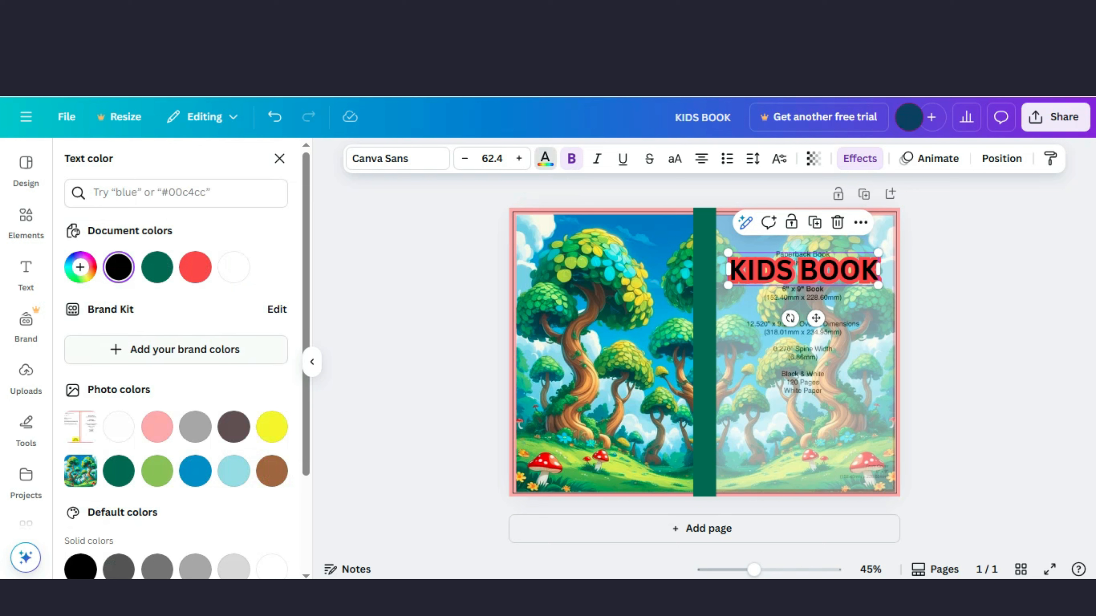
scroll(118, 346, down, 2)
click(118, 346)
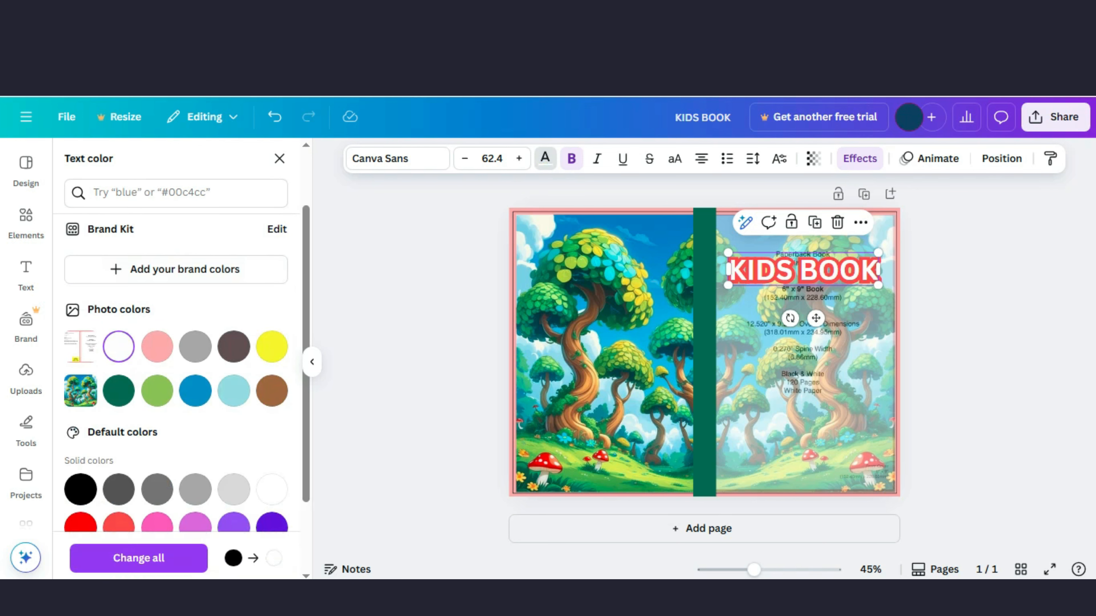
click(414, 319)
Step: Change the heading's font to Bangers
click(803, 269)
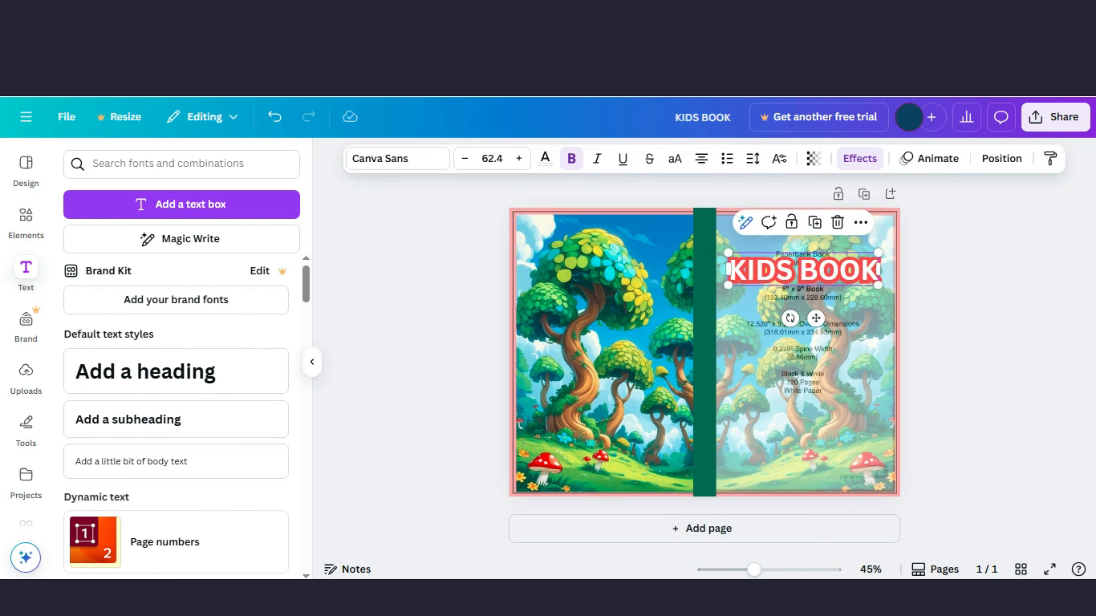
click(397, 158)
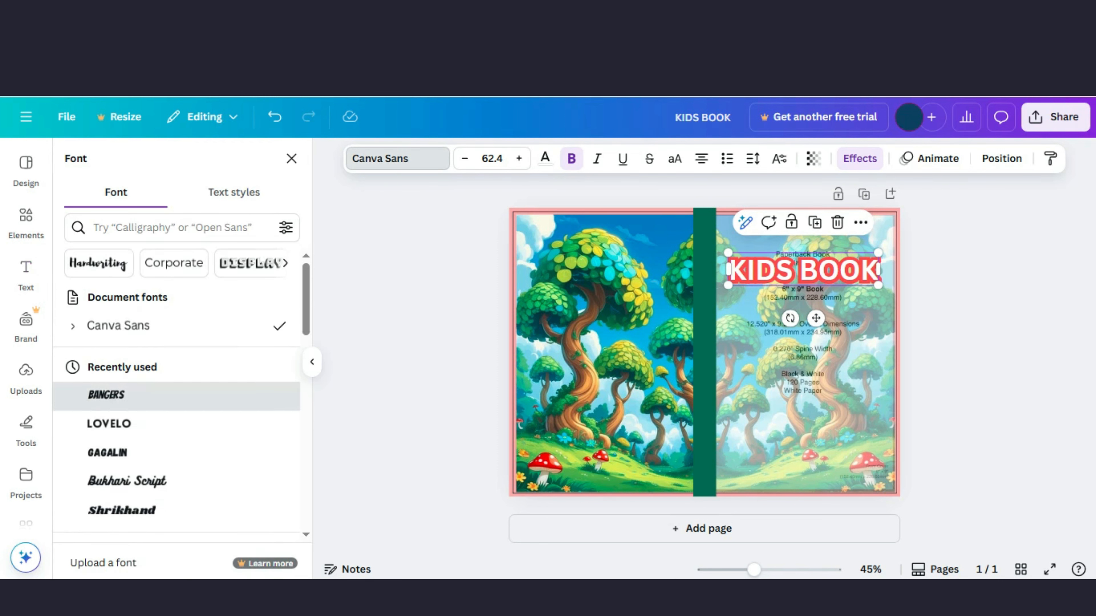
click(106, 395)
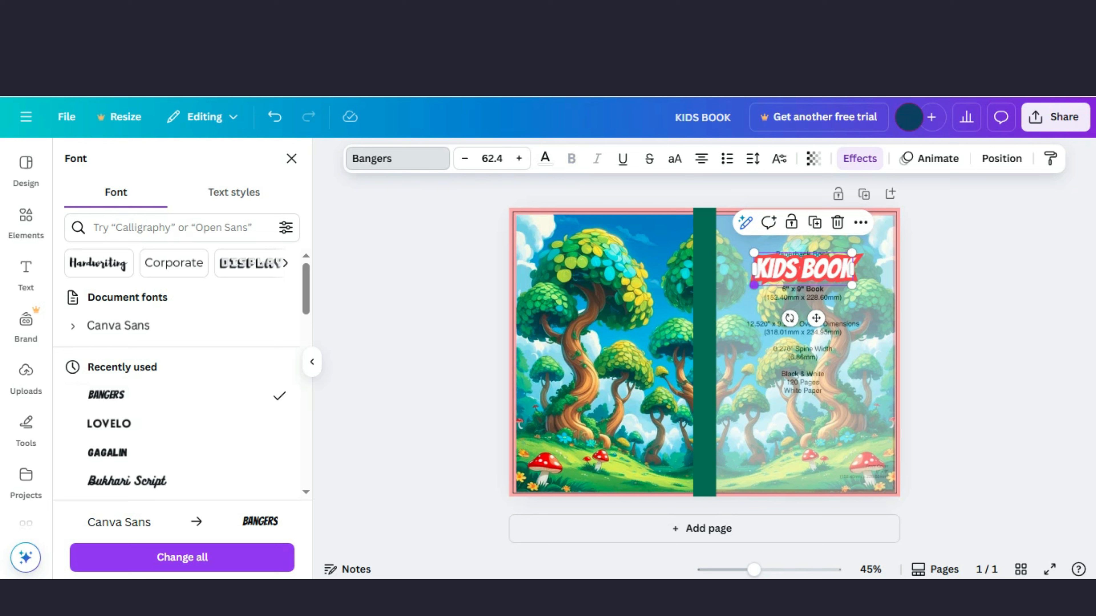
Step: Enlarge the heading to about 94 pt so it spans the top of the front cover
drag(754, 285, 788, 262)
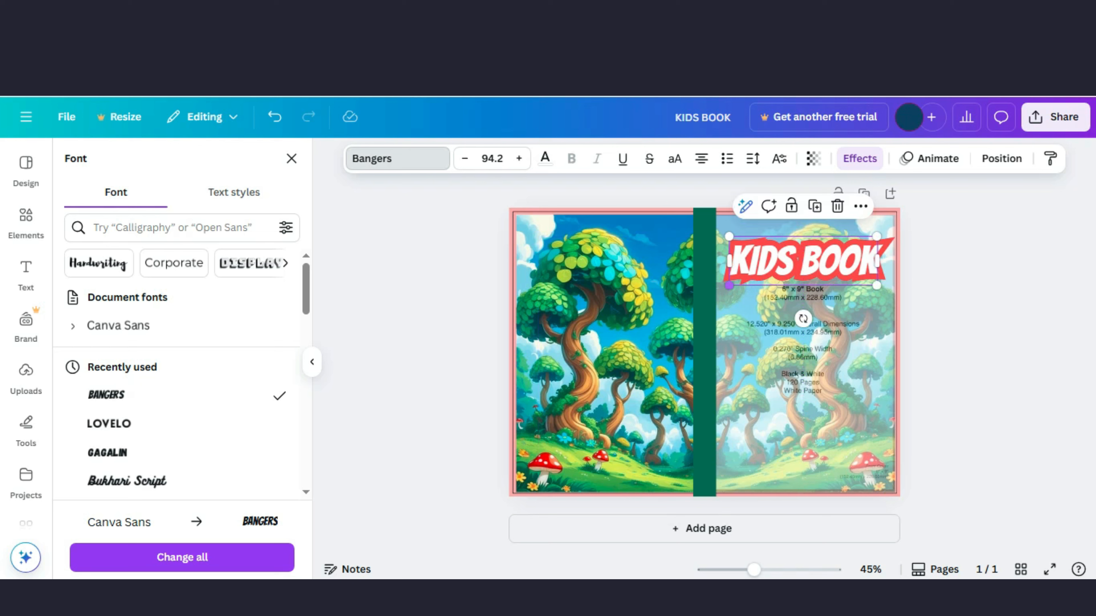
drag(729, 286, 724, 286)
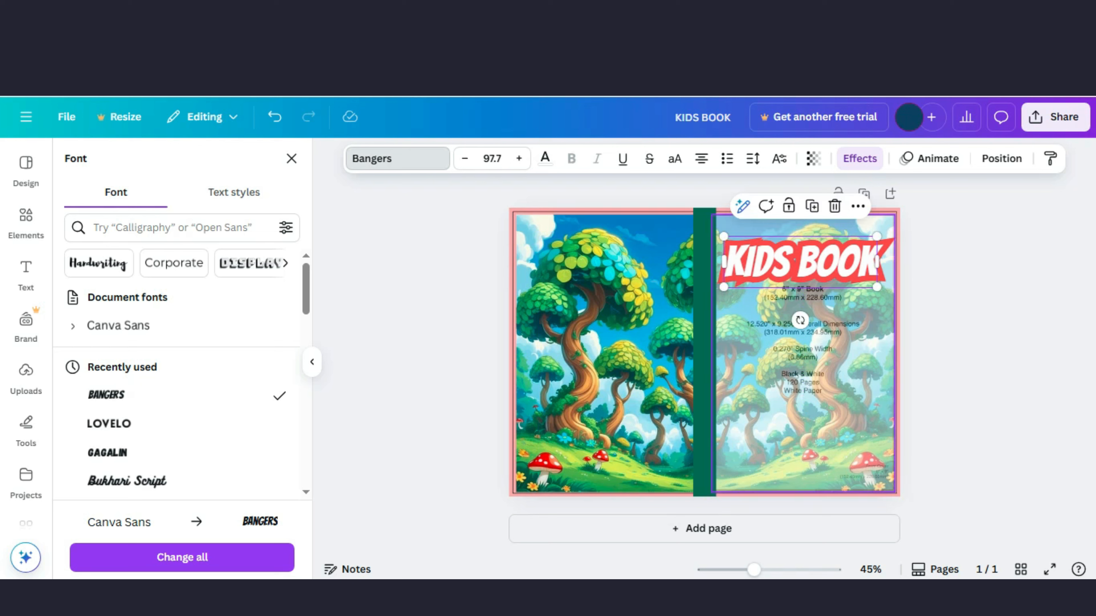
click(892, 353)
click(852, 264)
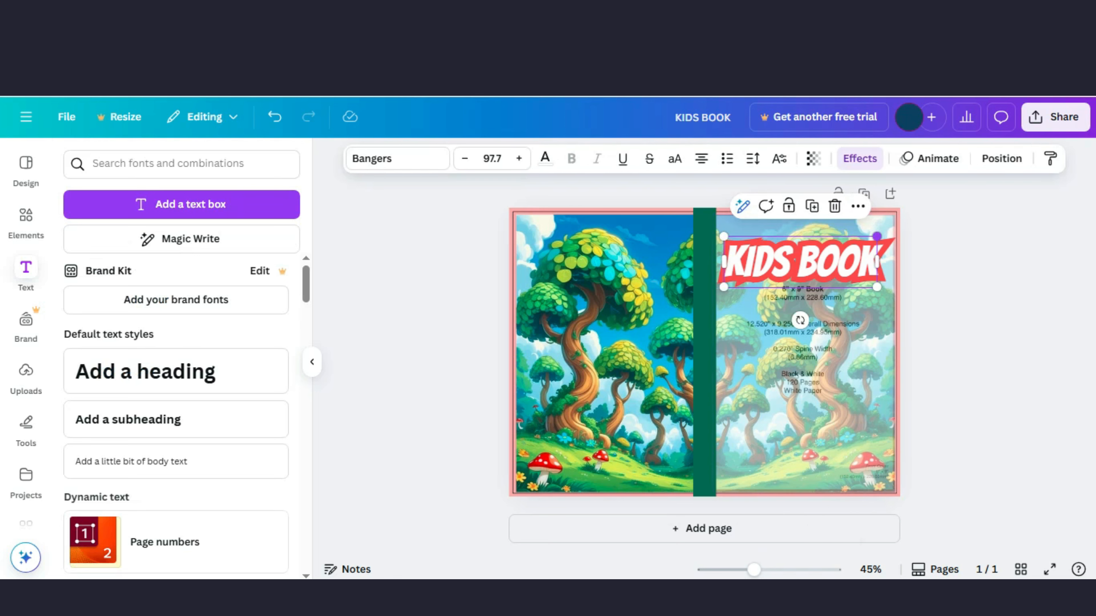
mouse_move(876, 236)
mouse_down()
mouse_move(855, 244)
mouse_move(871, 238)
mouse_up()
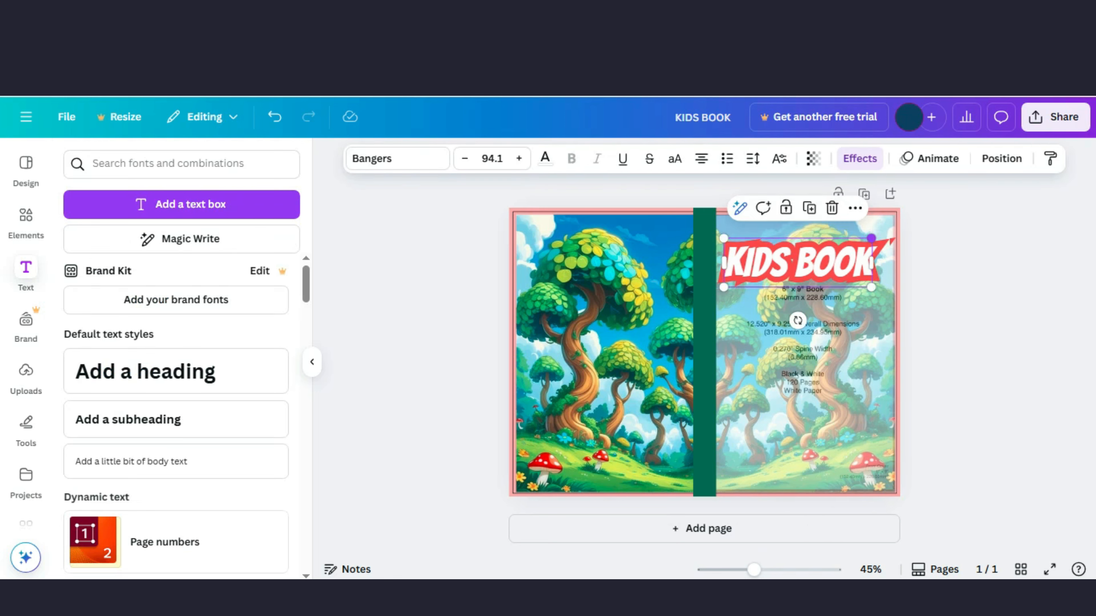
key(Escape)
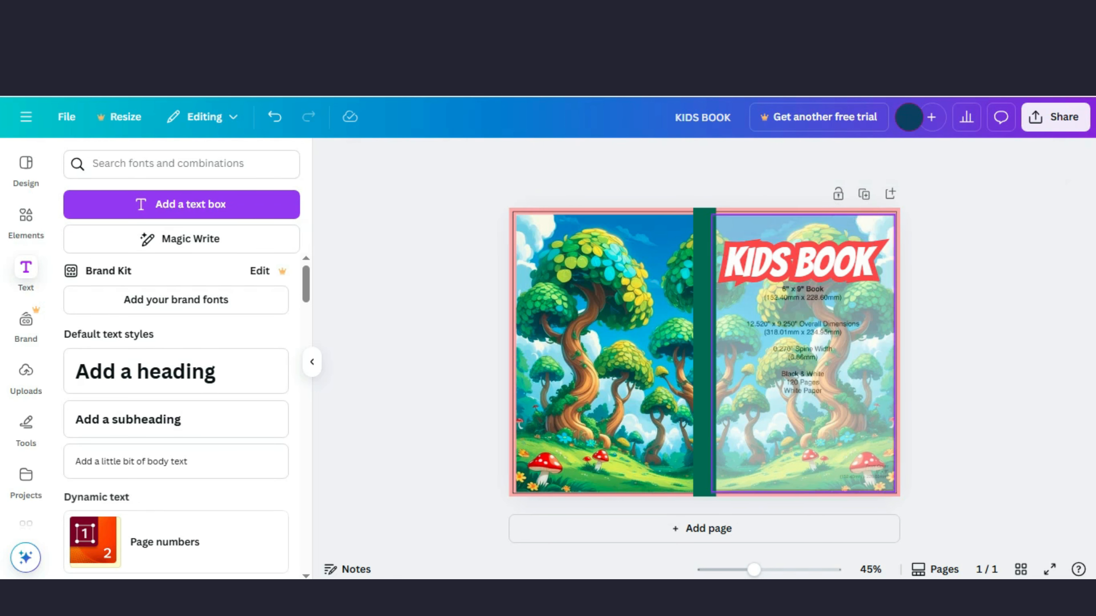
Step: Restore the front cover image's transparency to 100
click(802, 336)
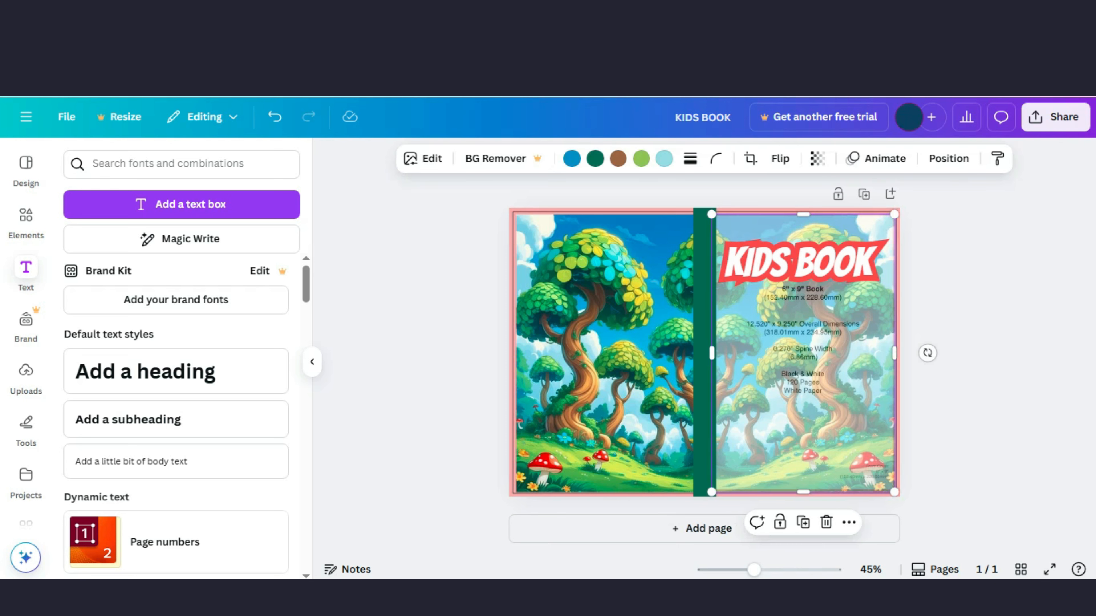
click(817, 159)
drag(795, 217, 851, 217)
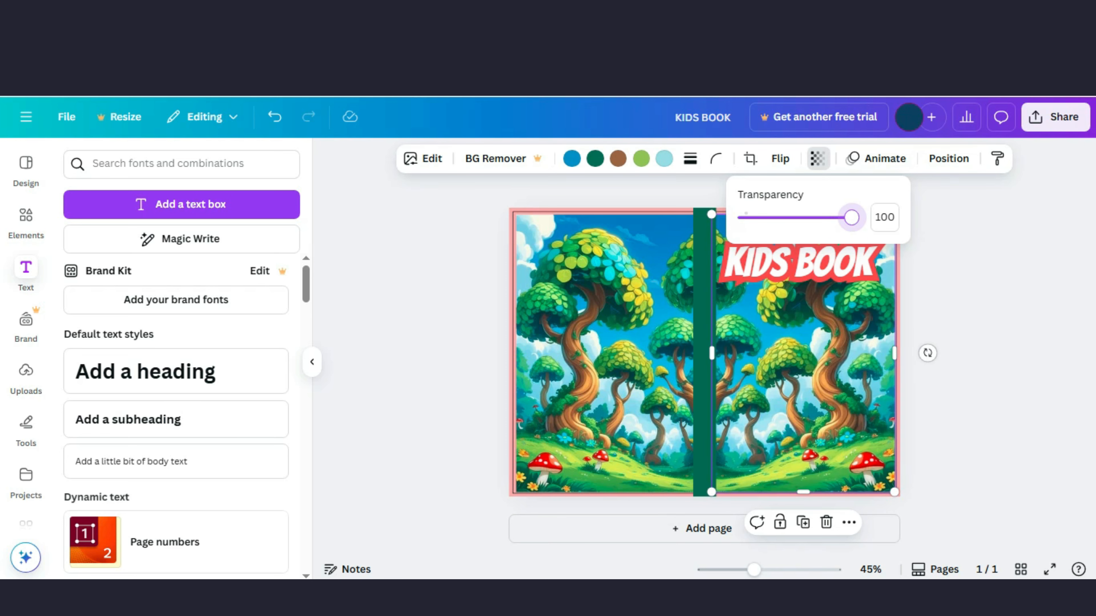
key(Escape)
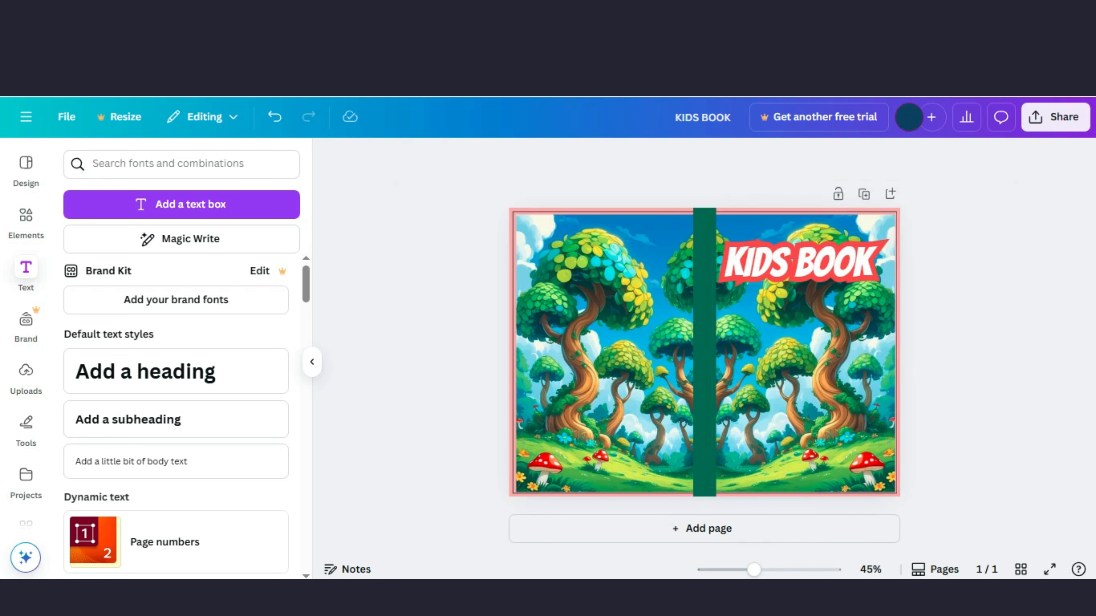
scroll(176, 371, down, 5)
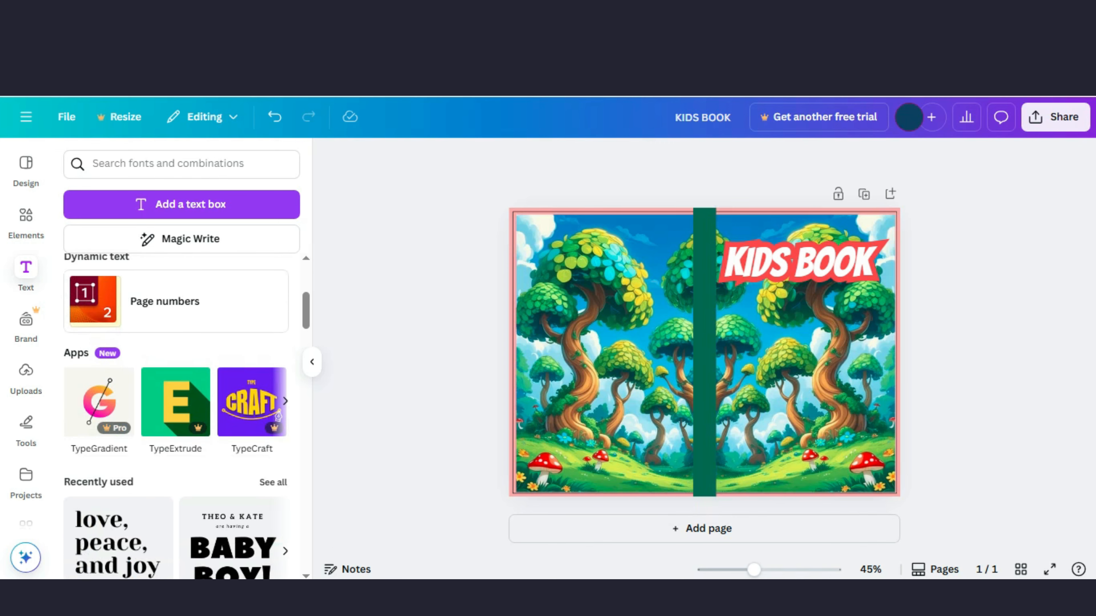
scroll(176, 388, down, 3)
scroll(176, 388, up, 7)
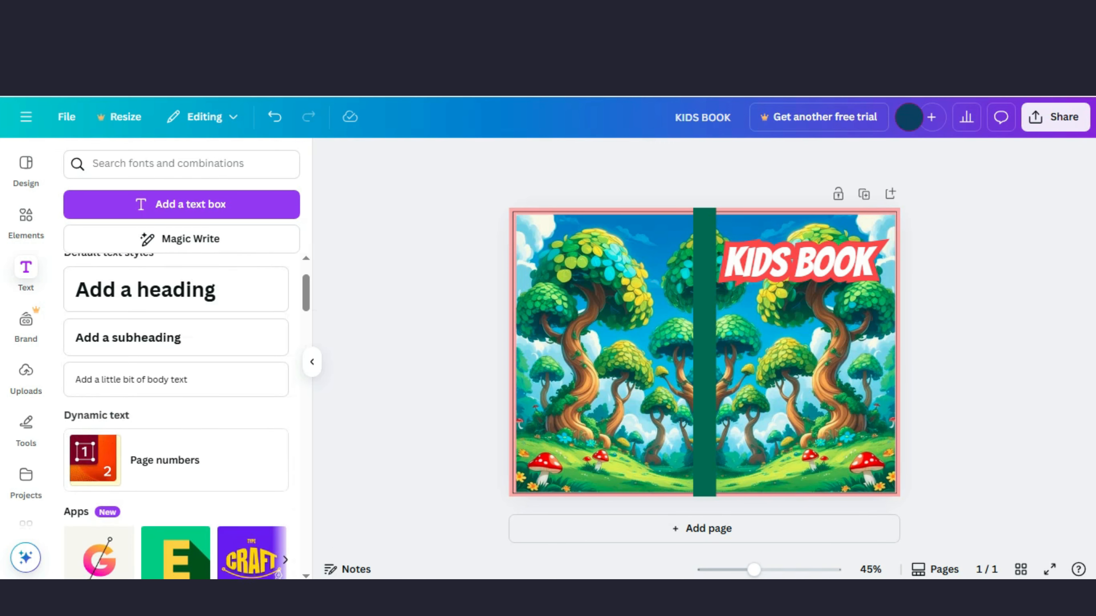
scroll(176, 371, up, 2)
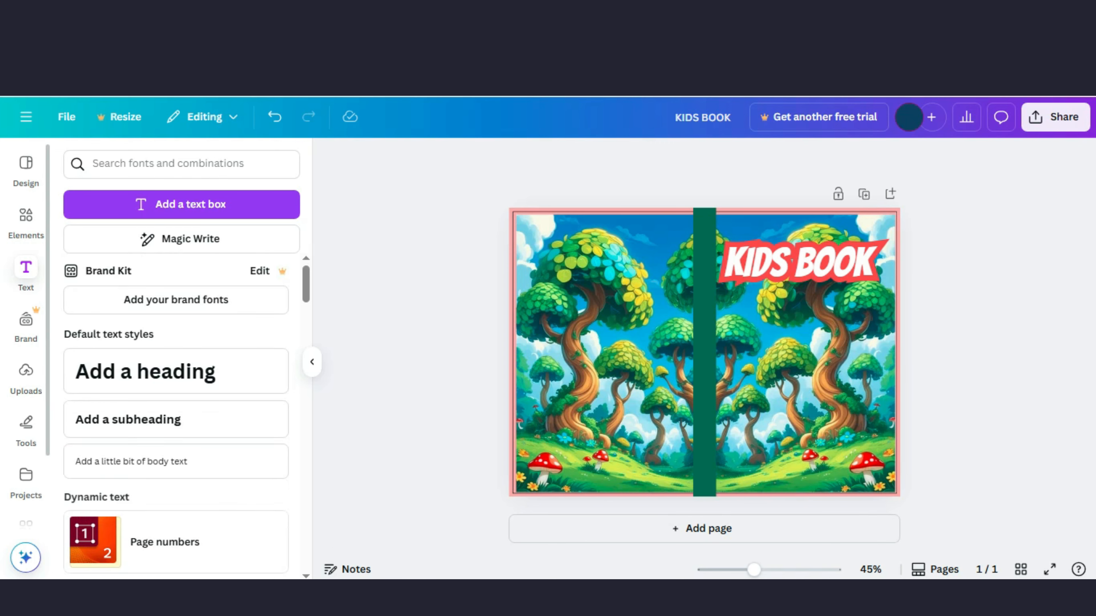
Step: Add the cat illustration from recently used elements, shrink it and place it near the bottom of the front cover
click(26, 221)
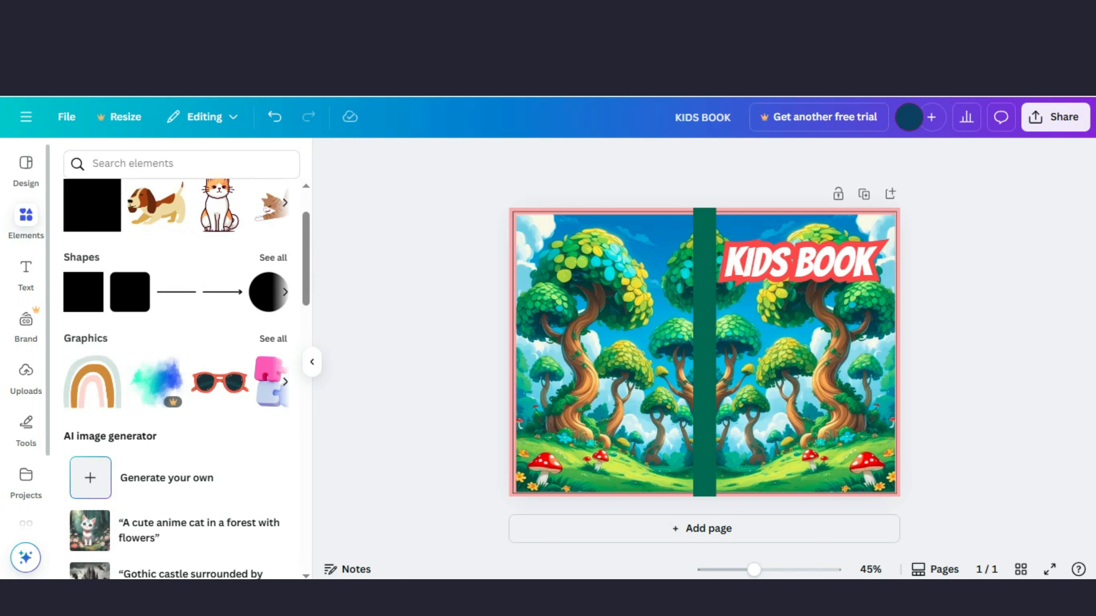
scroll(259, 345, up, 2)
click(185, 164)
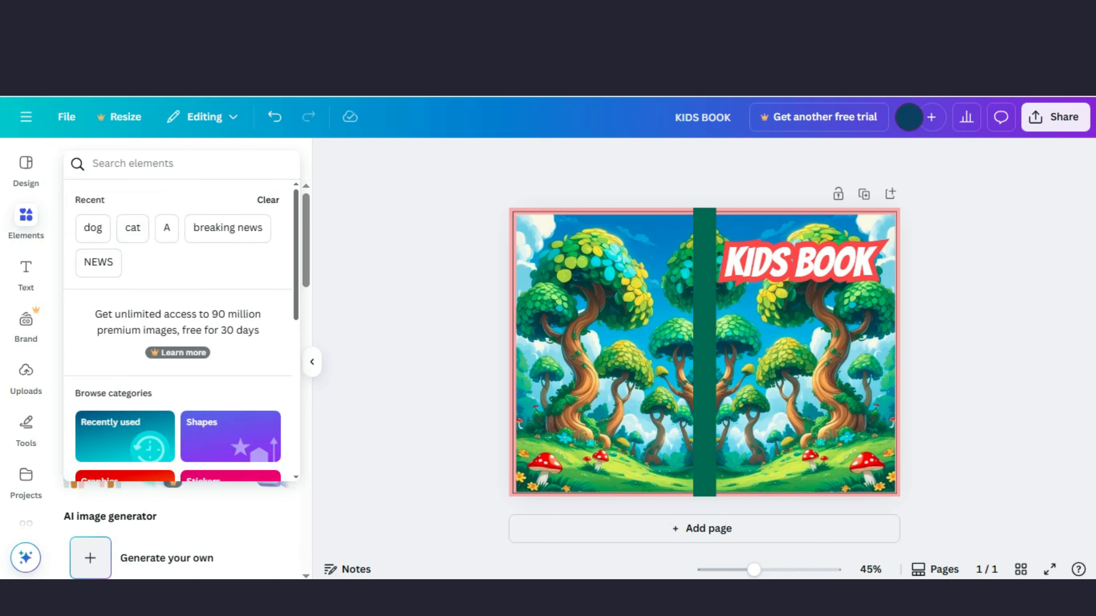
key(Escape)
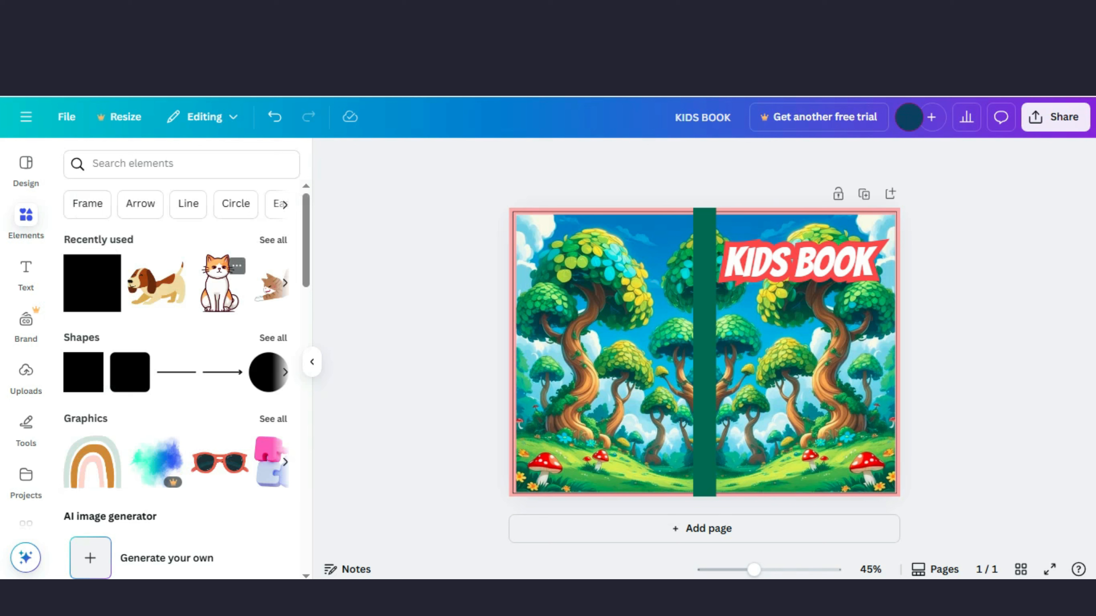
click(218, 284)
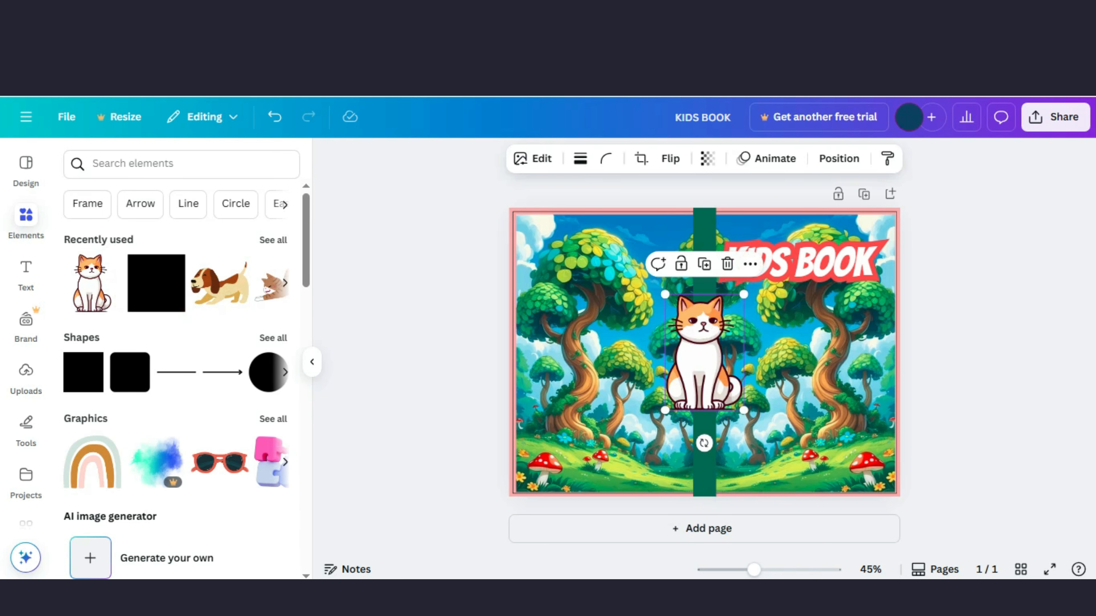
drag(743, 294, 717, 336)
drag(690, 372, 808, 450)
key(Escape)
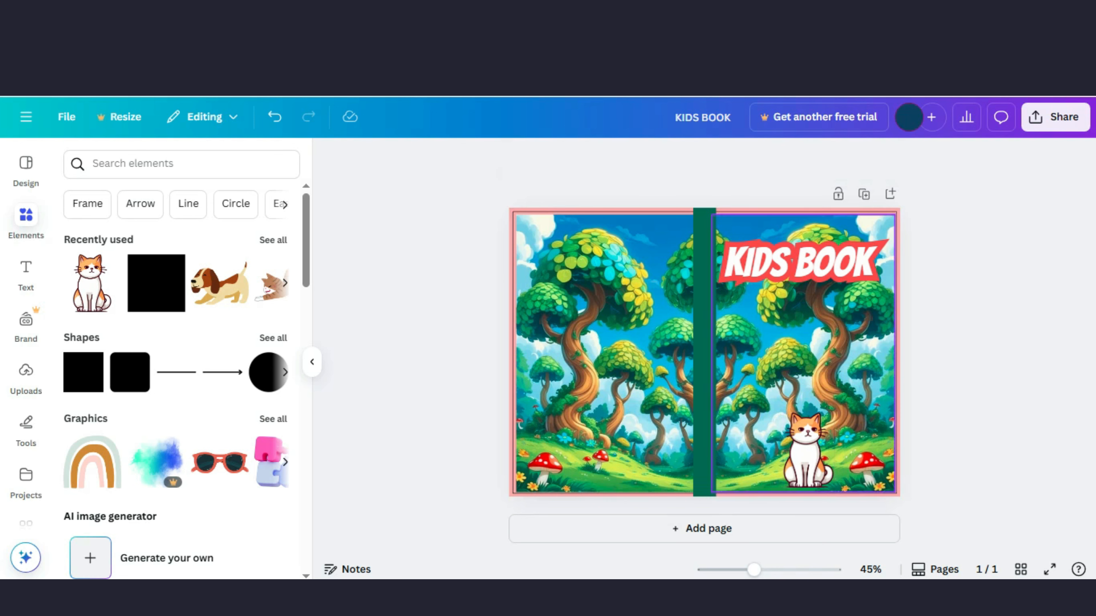
click(808, 466)
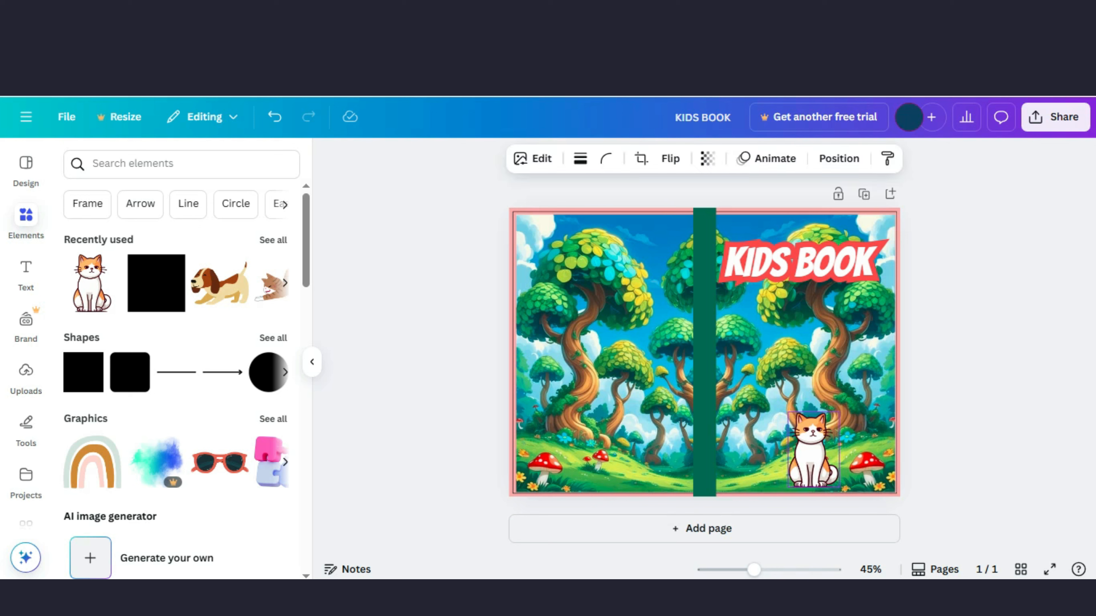
key(Escape)
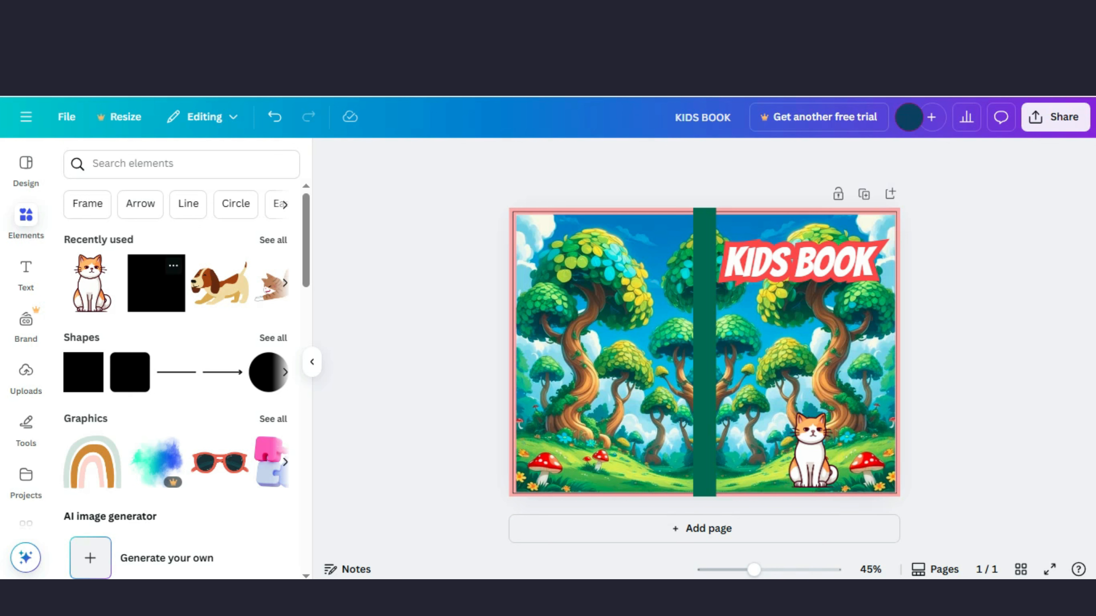
Step: Add the dog illustration from recently used elements and flip it horizontally
click(220, 283)
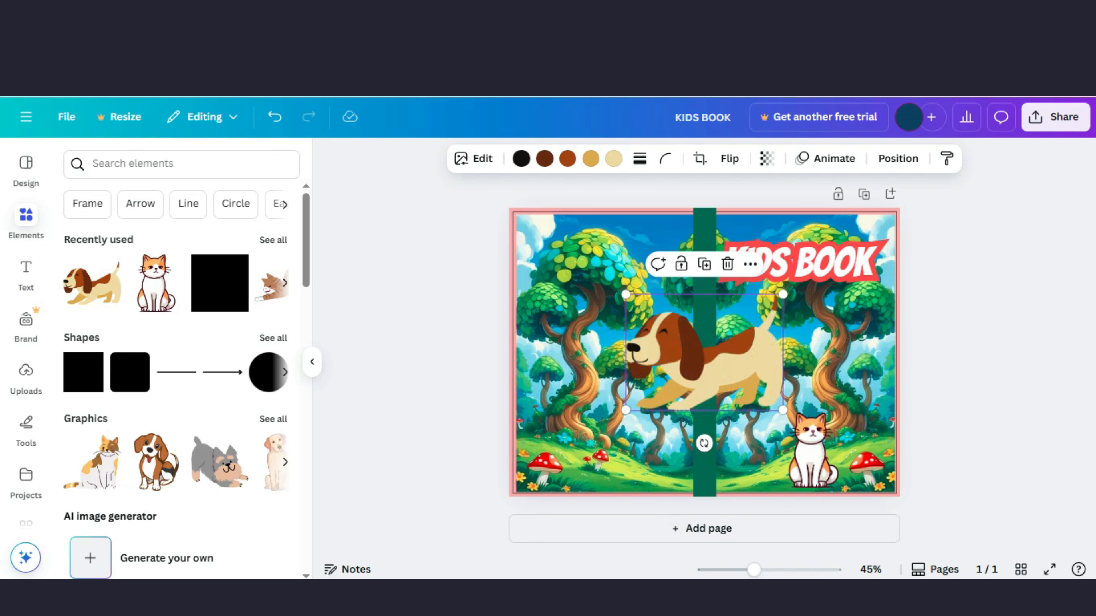
click(729, 158)
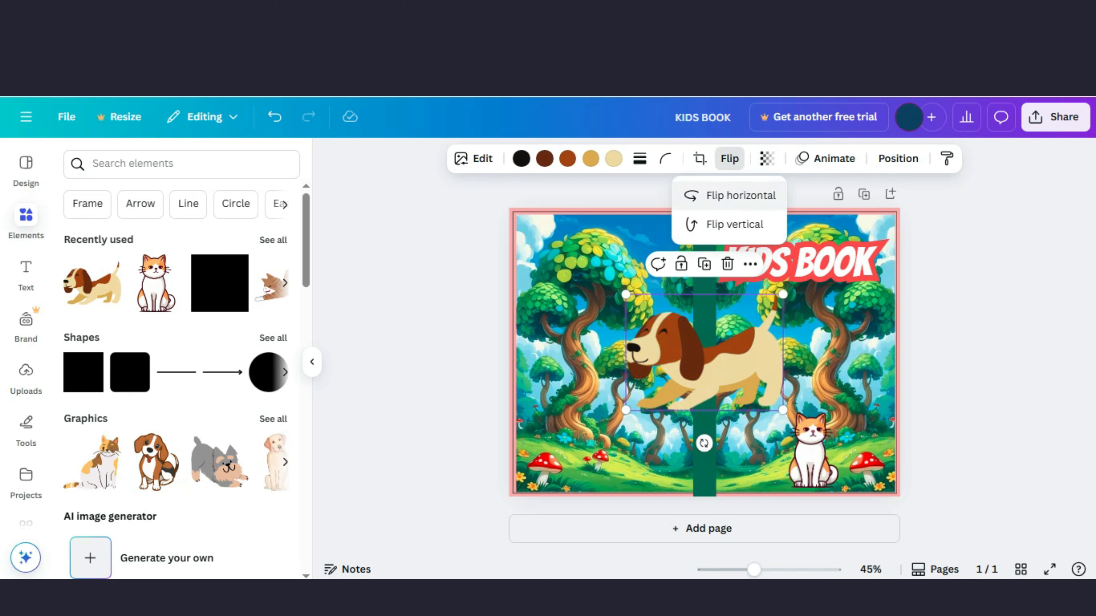
click(740, 195)
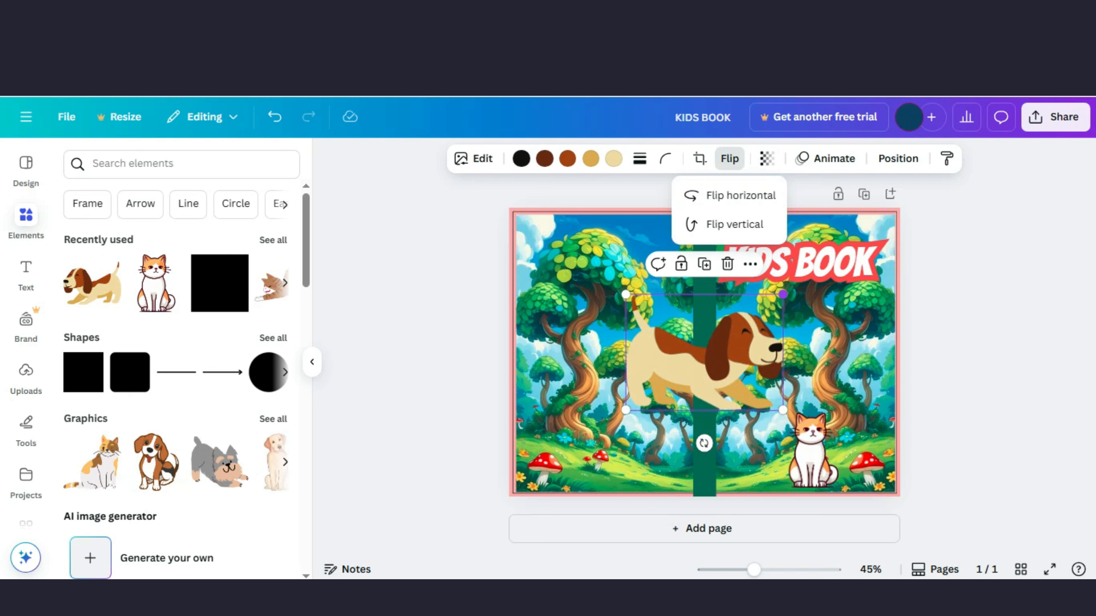
Step: Shrink the dog and place it beside the cat at the bottom of the front cover
drag(783, 295, 712, 348)
drag(668, 381, 788, 458)
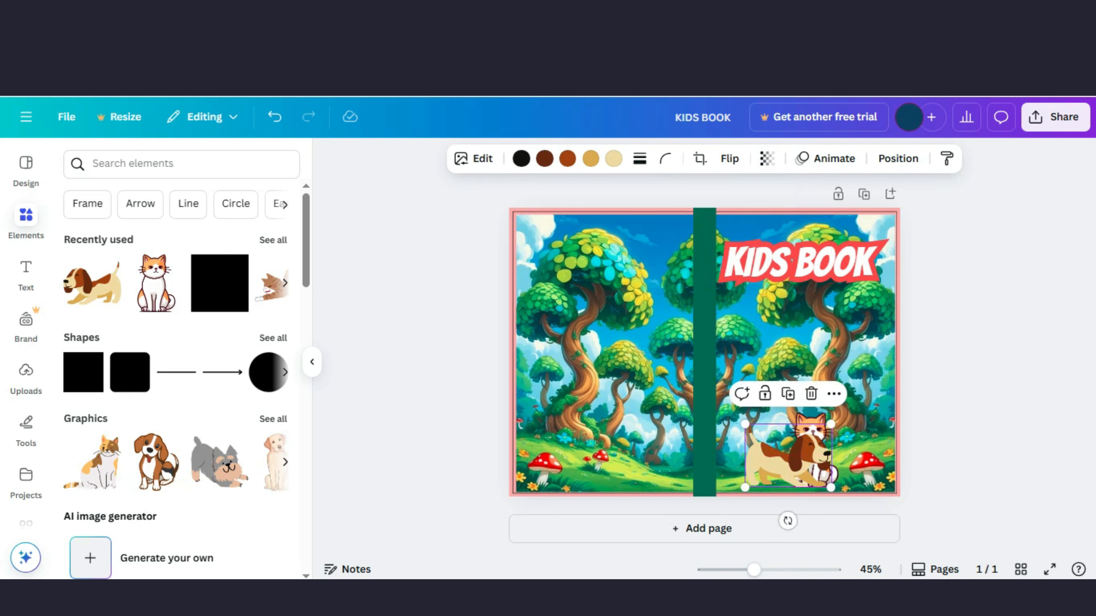
drag(831, 424, 793, 434)
click(811, 453)
click(751, 467)
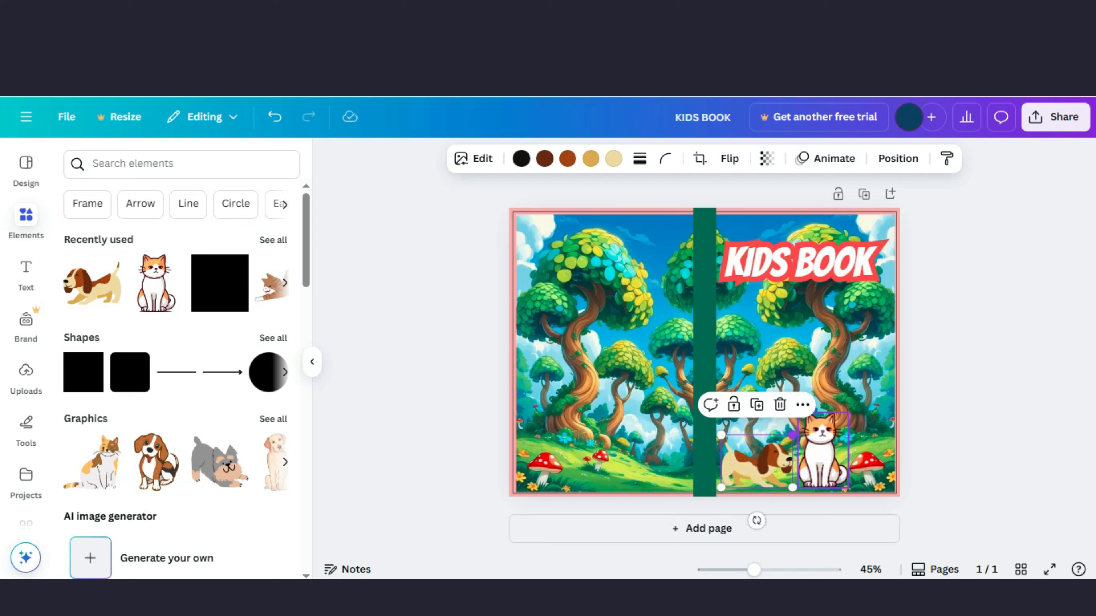
click(953, 432)
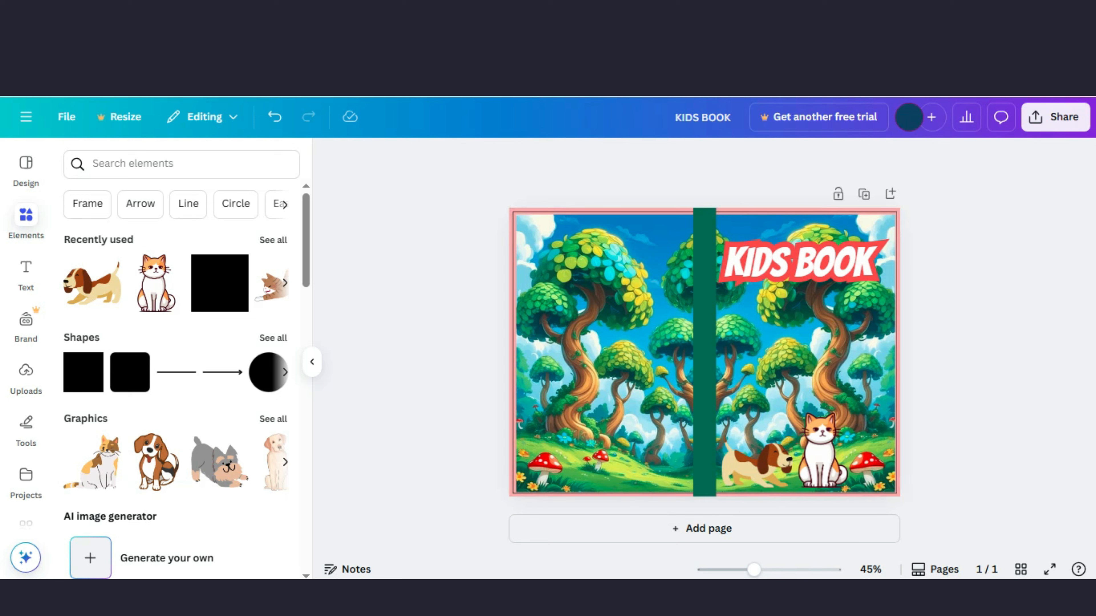
Step: Unlock the KDP template guide overlay and delete it
click(898, 352)
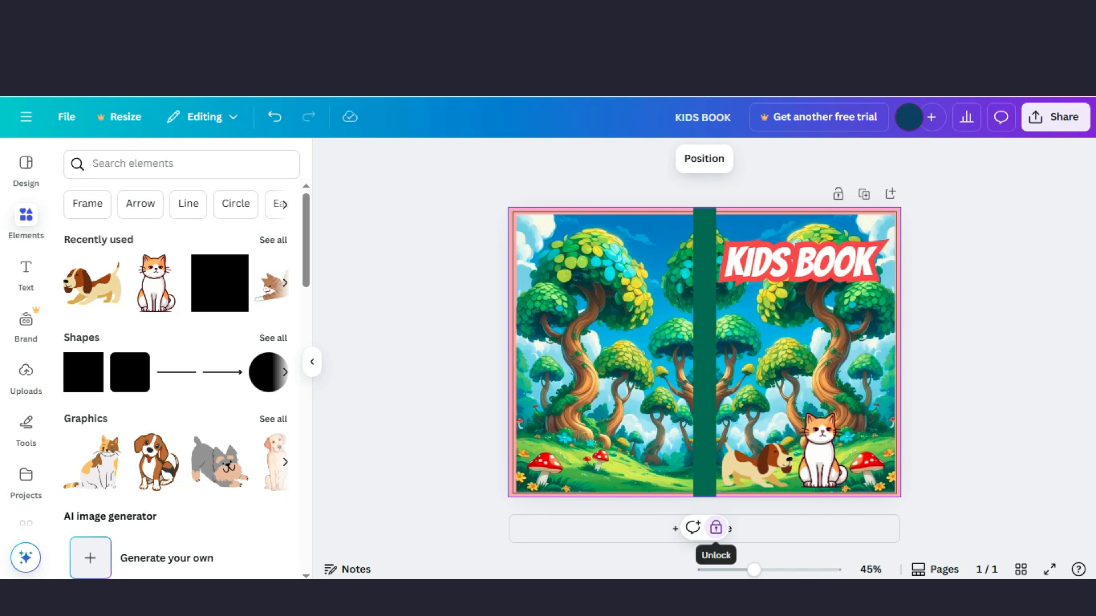
click(716, 527)
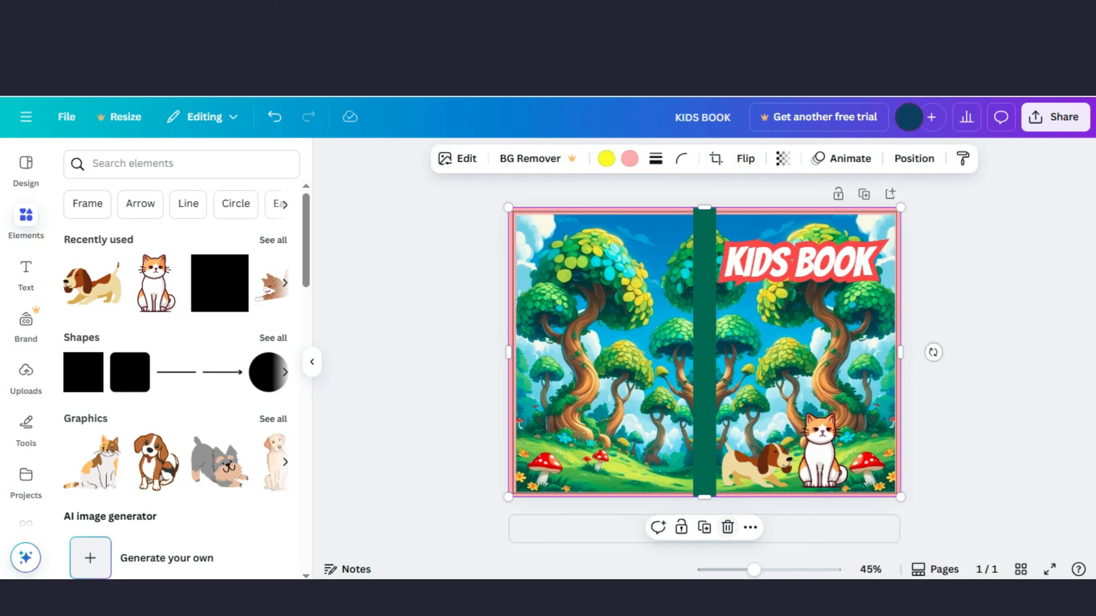
click(727, 528)
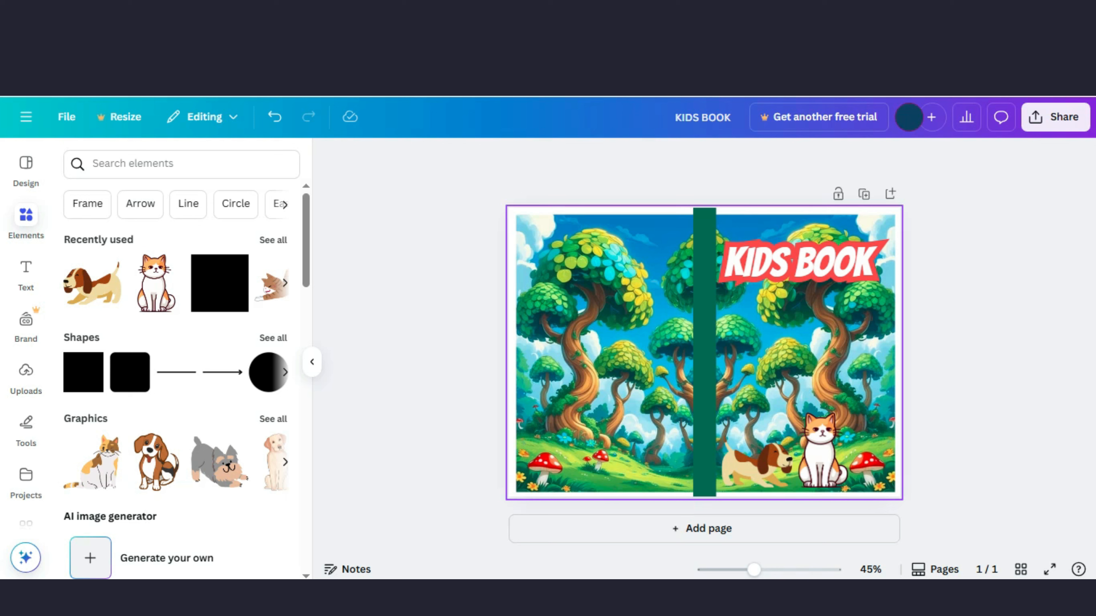
Step: Set the page background colour to the dark green document colour
click(512, 329)
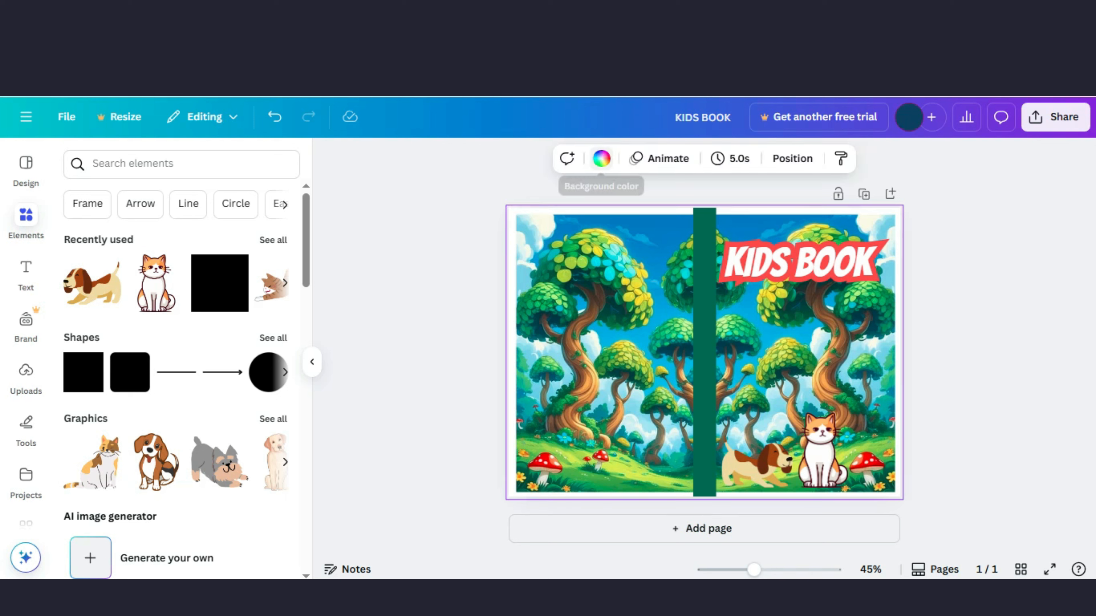
click(601, 158)
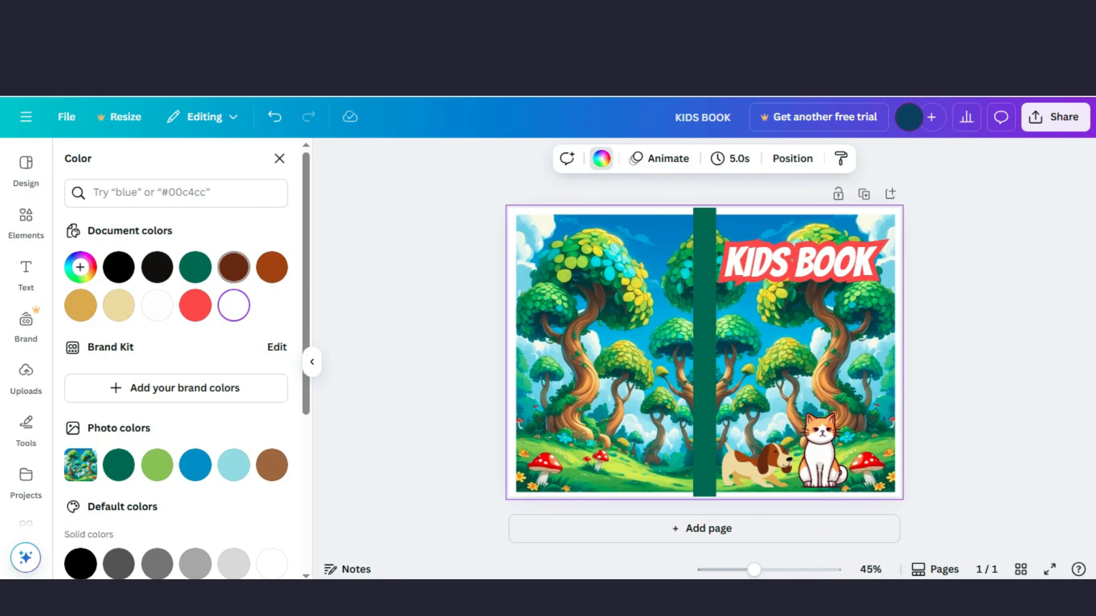
click(195, 267)
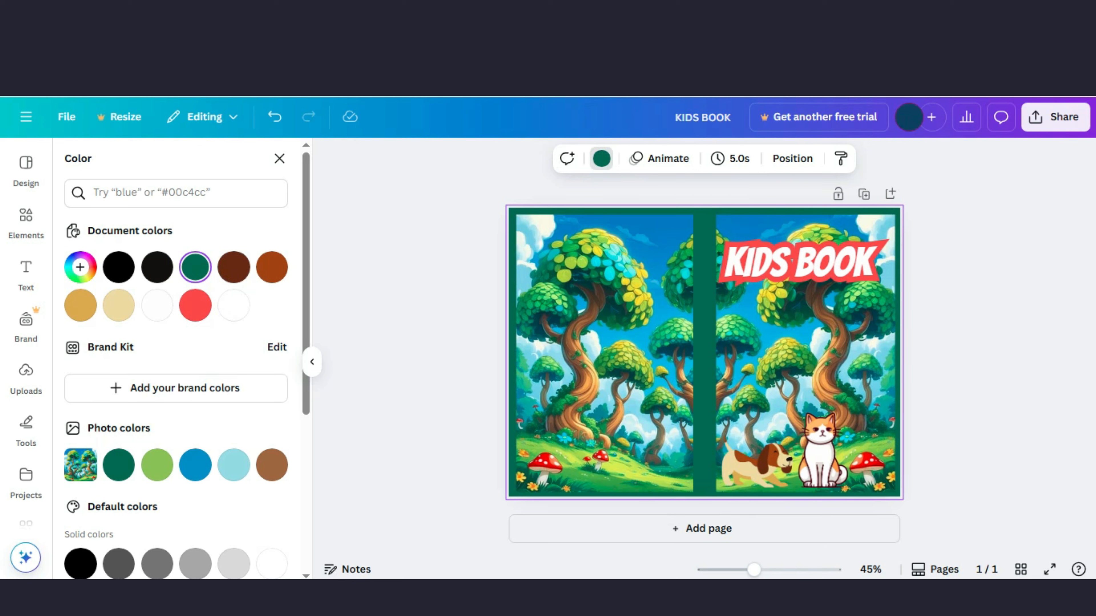
click(414, 328)
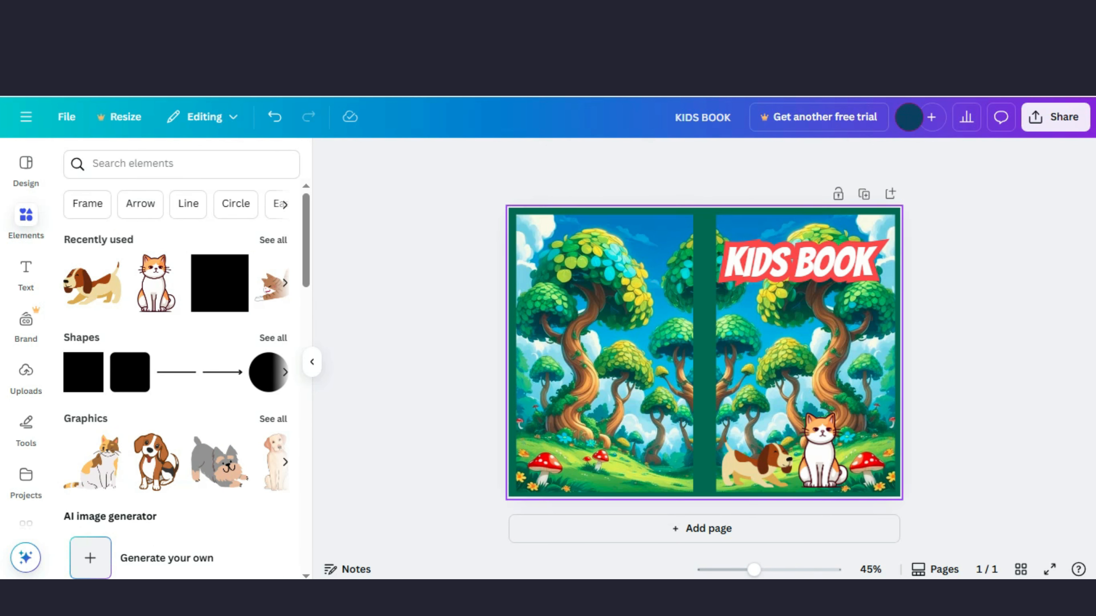
click(888, 354)
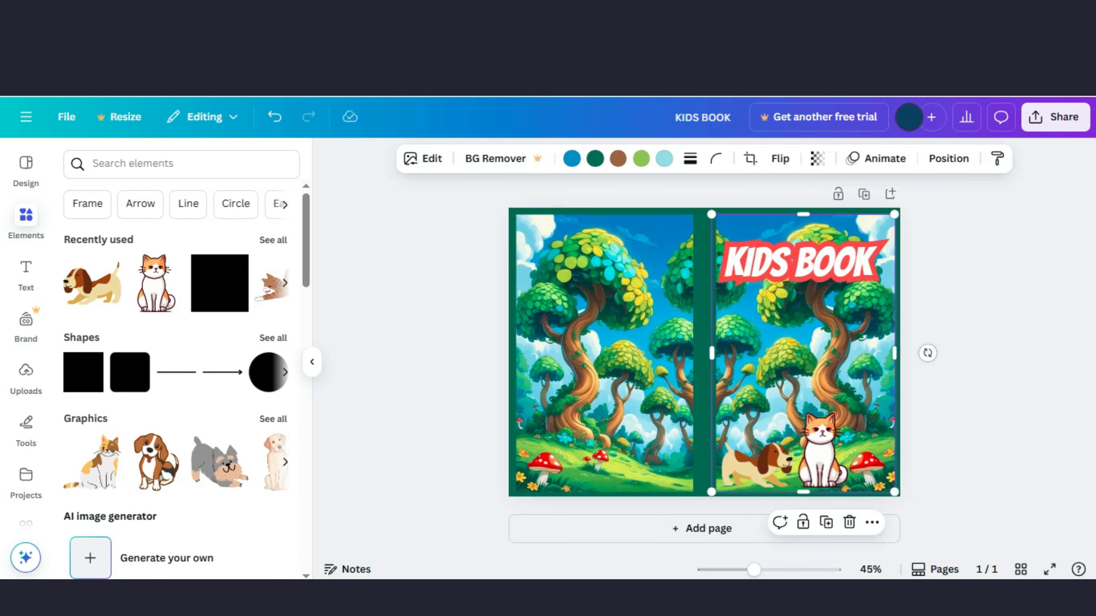